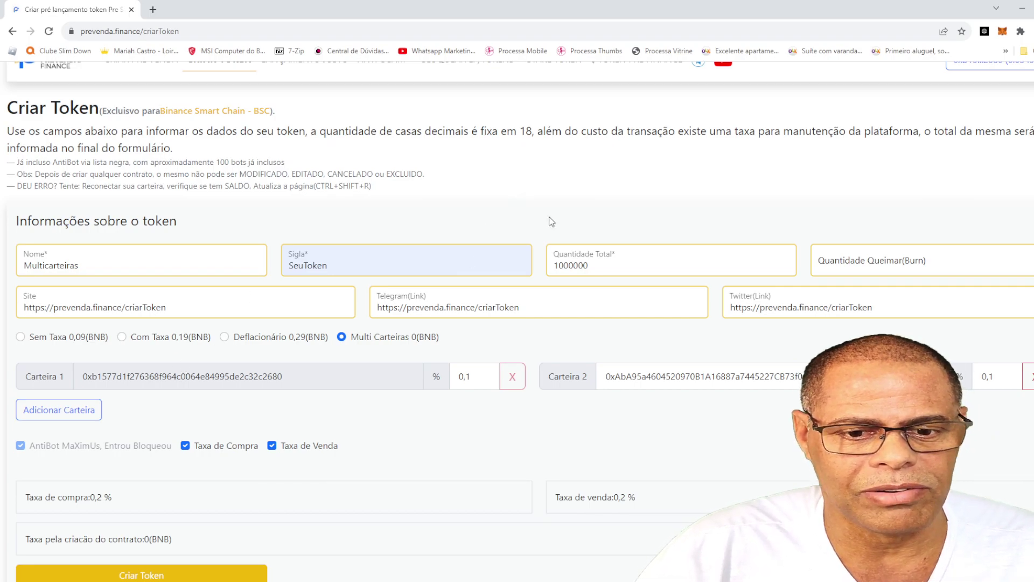
# Set the tax percentages of Carteira 1 and Carteira 2 to 2 each
pyautogui.moveTo(292, 382); pyautogui.dragTo(79, 380)
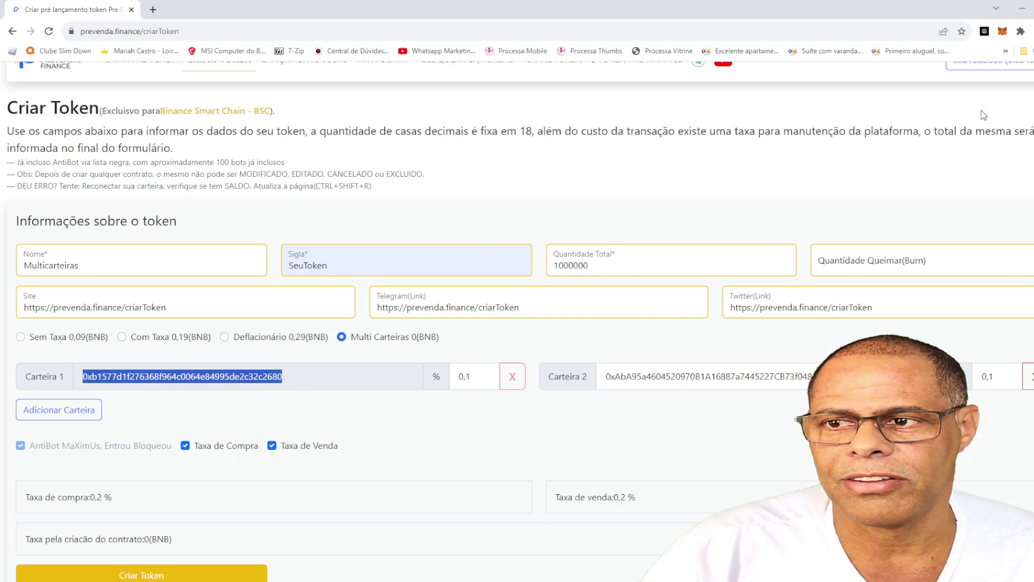
pyautogui.scroll(1, 944, 103)
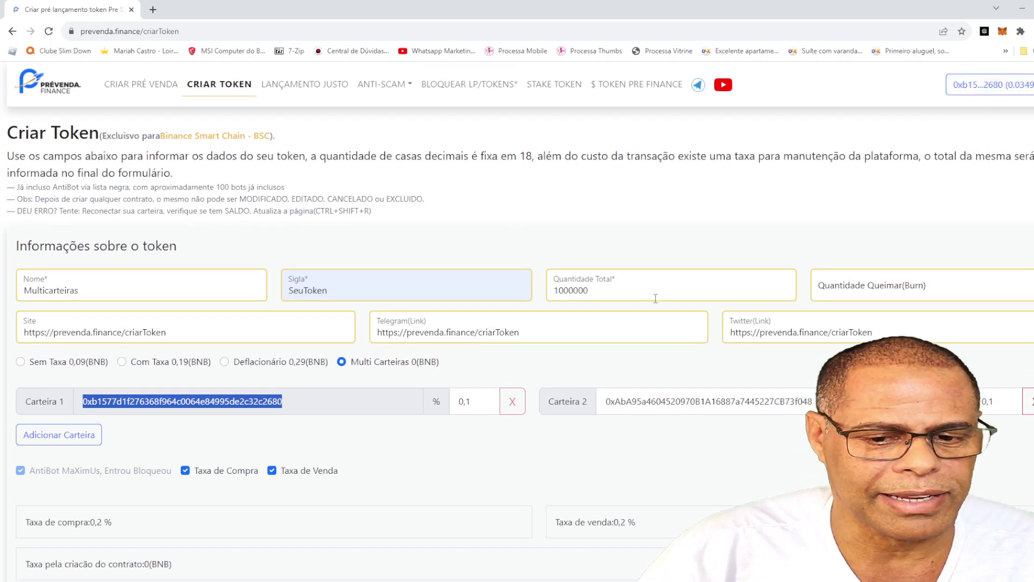
pyautogui.moveTo(808, 402); pyautogui.dragTo(568, 405)
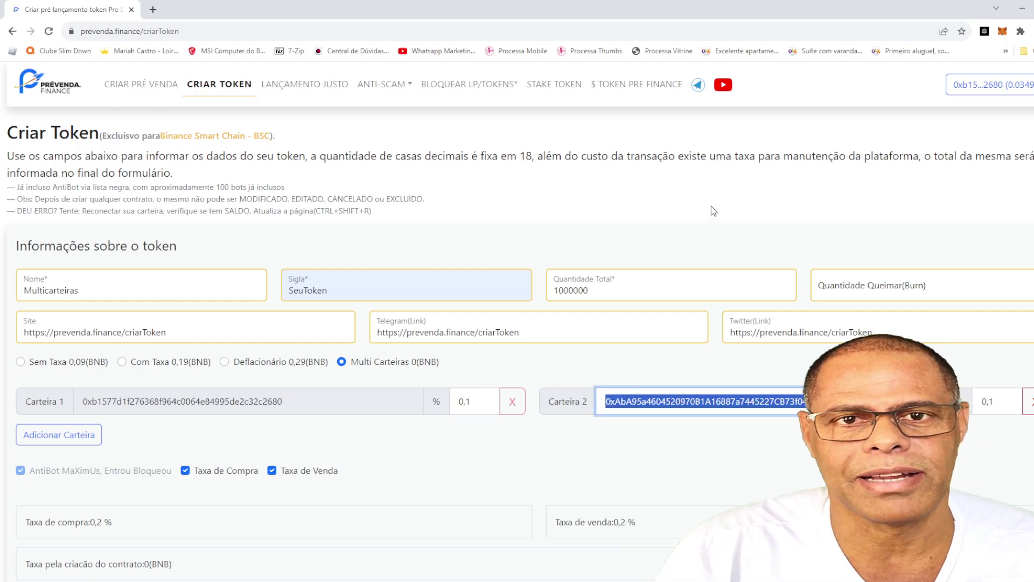
pyautogui.doubleClick(478, 408)
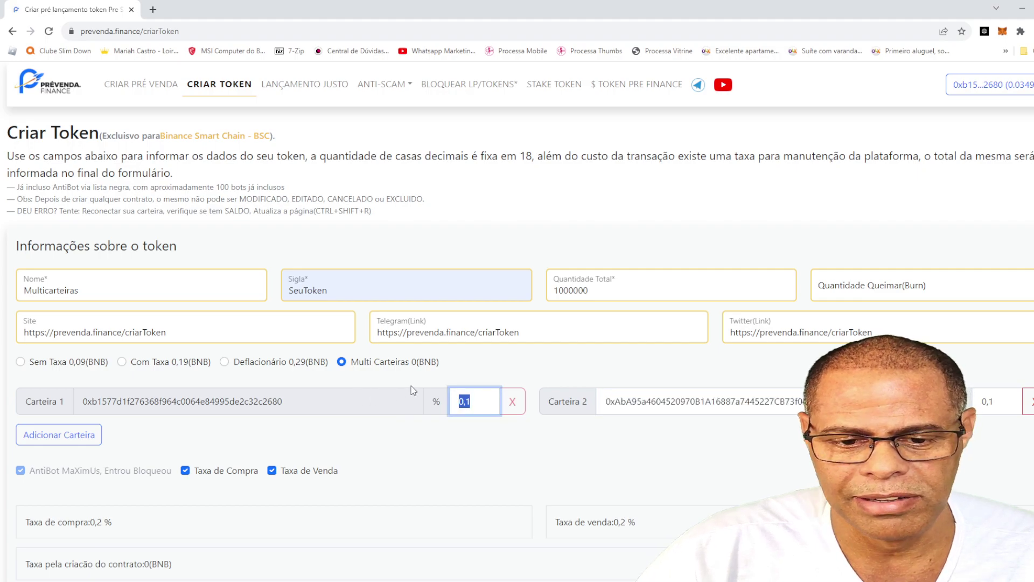
pyautogui.write('2')
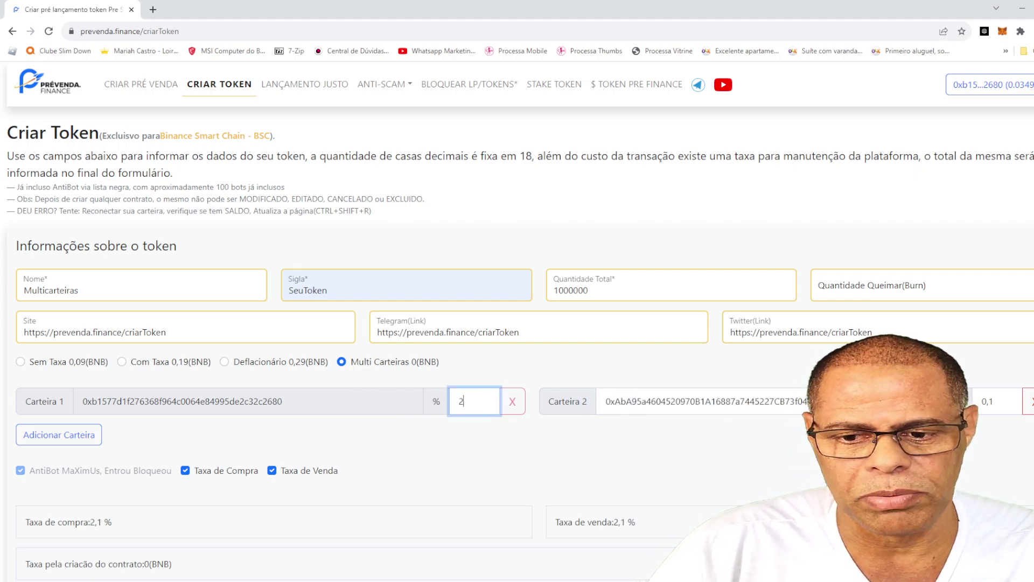
pyautogui.doubleClick(1002, 401)
pyautogui.write('2')
pyautogui.click(927, 206)
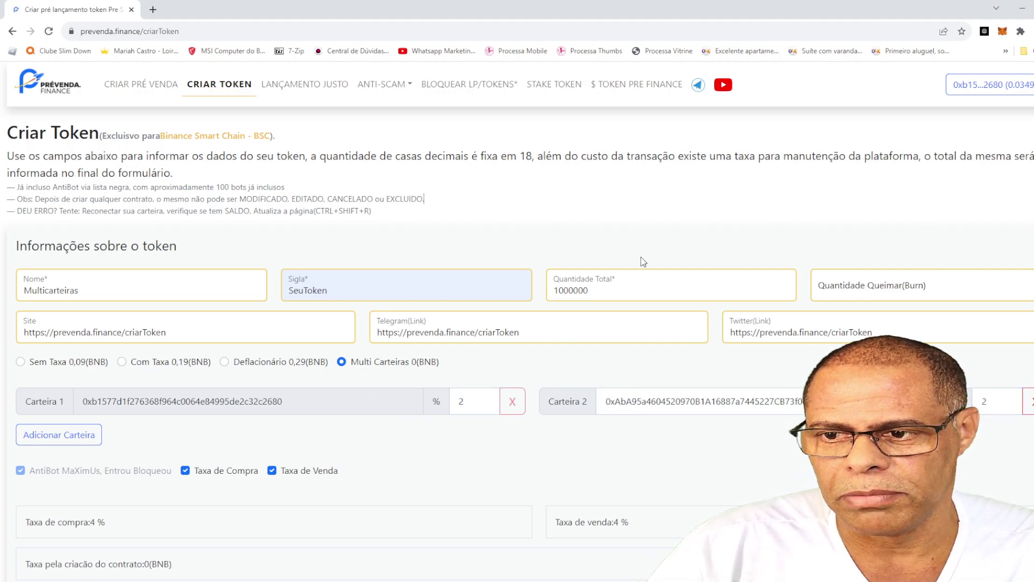
# Add two more wallet rows, Carteira 3 and Carteira 4, to the multi-wallet token form
pyautogui.scroll(-1, 475, 323)
pyautogui.click(59, 410)
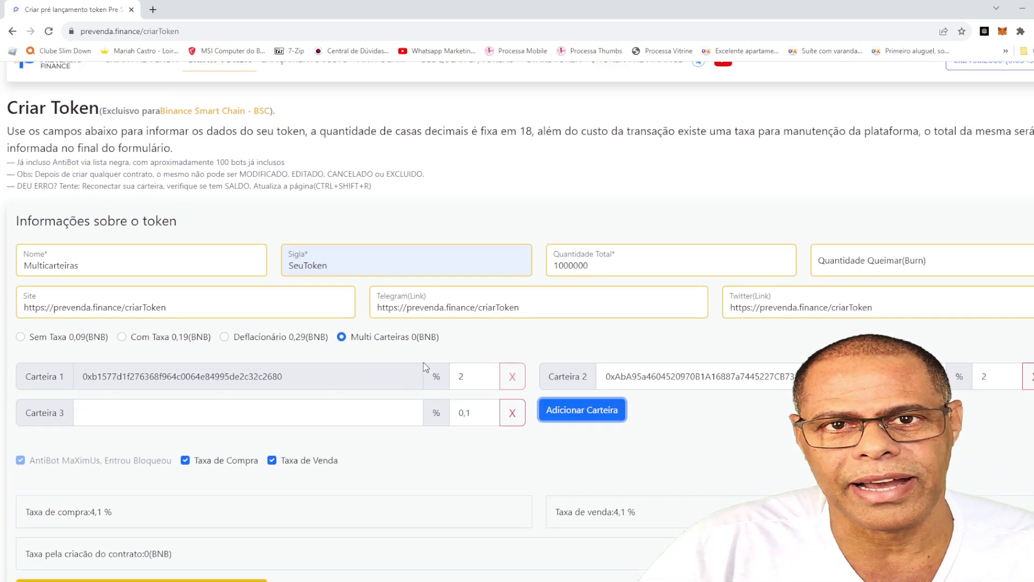
pyautogui.click(587, 414)
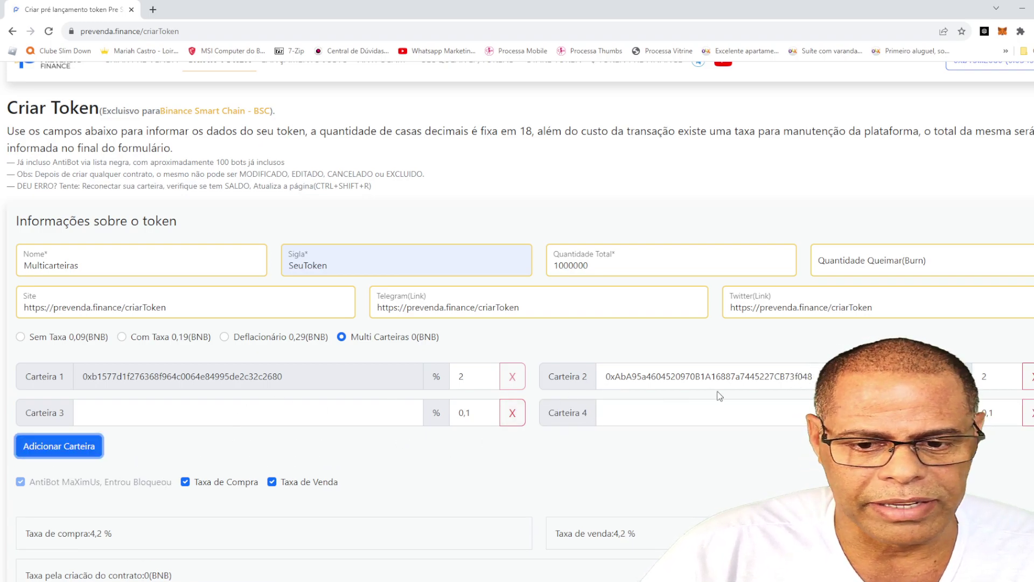
# Copy the Carteira 2 address into Carteira 3 and set the Carteira 3 percentage to 0,5
pyautogui.moveTo(811, 377); pyautogui.dragTo(451, 378)
pyautogui.hotkey('ctrl', 'c')
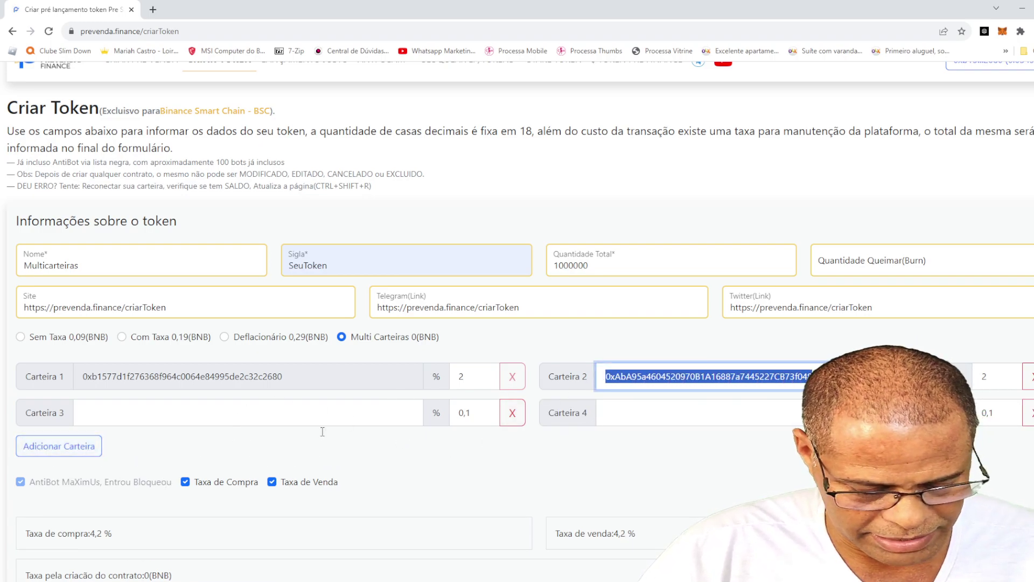
pyautogui.click(264, 418)
pyautogui.hotkey('ctrl', 'v')
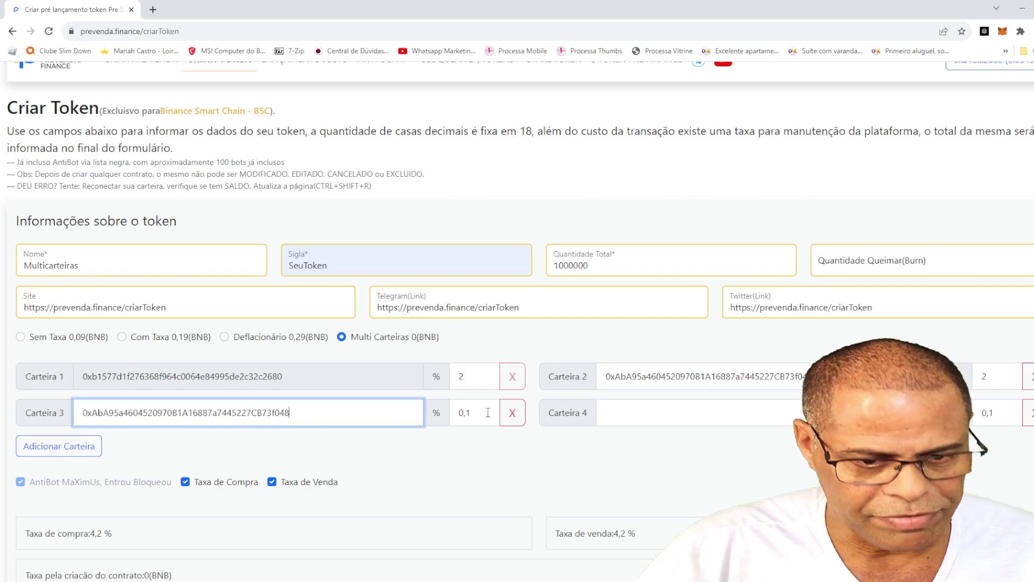
pyautogui.moveTo(466, 413); pyautogui.dragTo(473, 413)
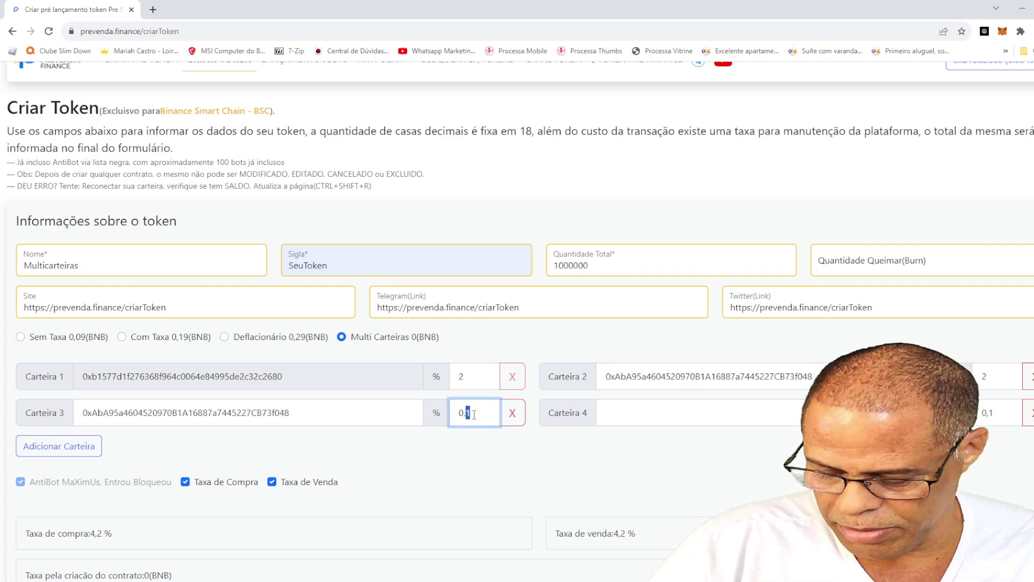
pyautogui.write('5')
# Paste the copied wallet address into Carteira 4 and set its percentage to 0,5
pyautogui.click(695, 413)
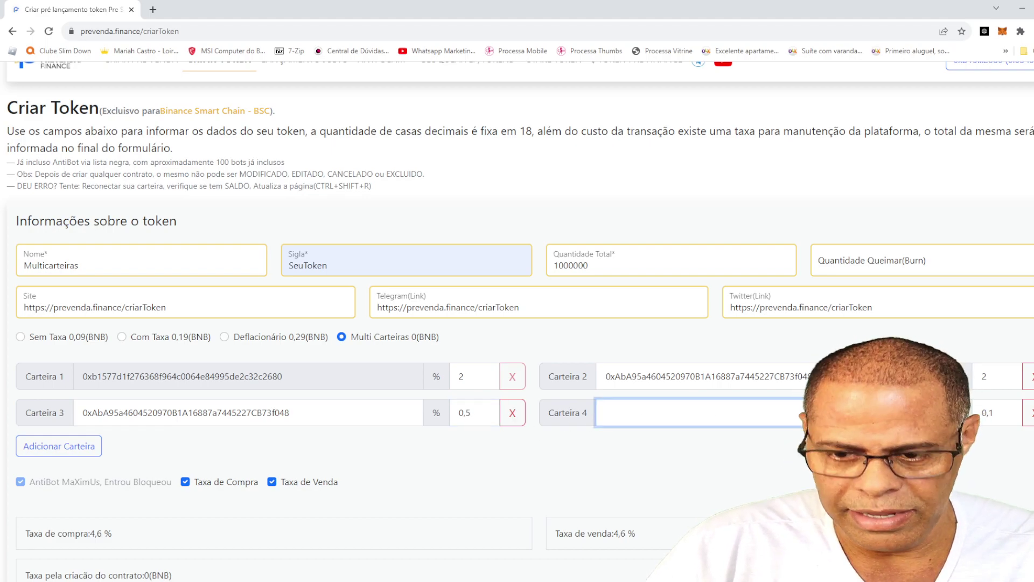
pyautogui.hotkey('ctrl', 'v')
pyautogui.doubleClick(1002, 413)
pyautogui.write('5')
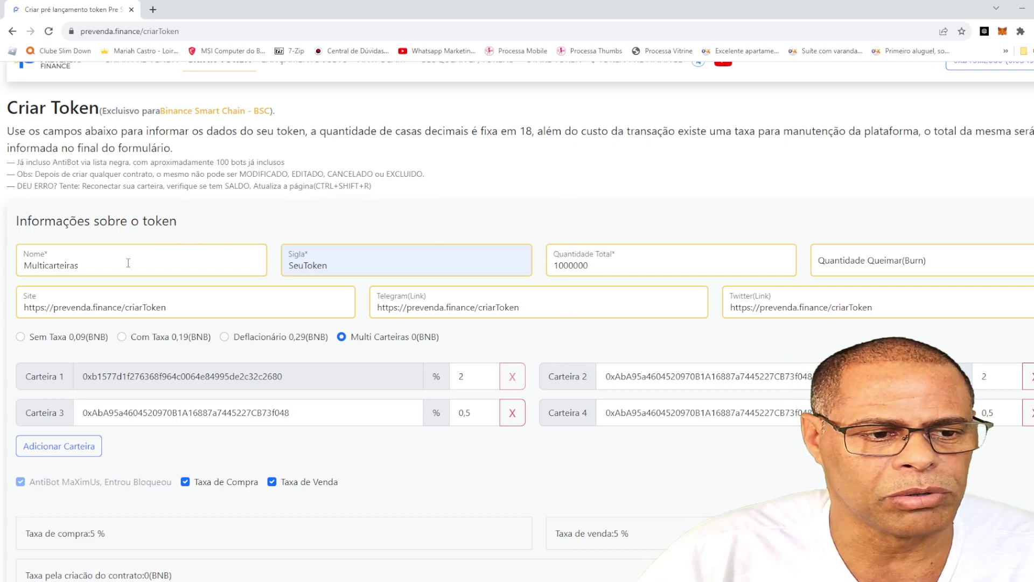
# Review the token's name, symbol, total supply, burn amount and links, along with the overall buy and sell taxes
pyautogui.doubleClick(52, 266)
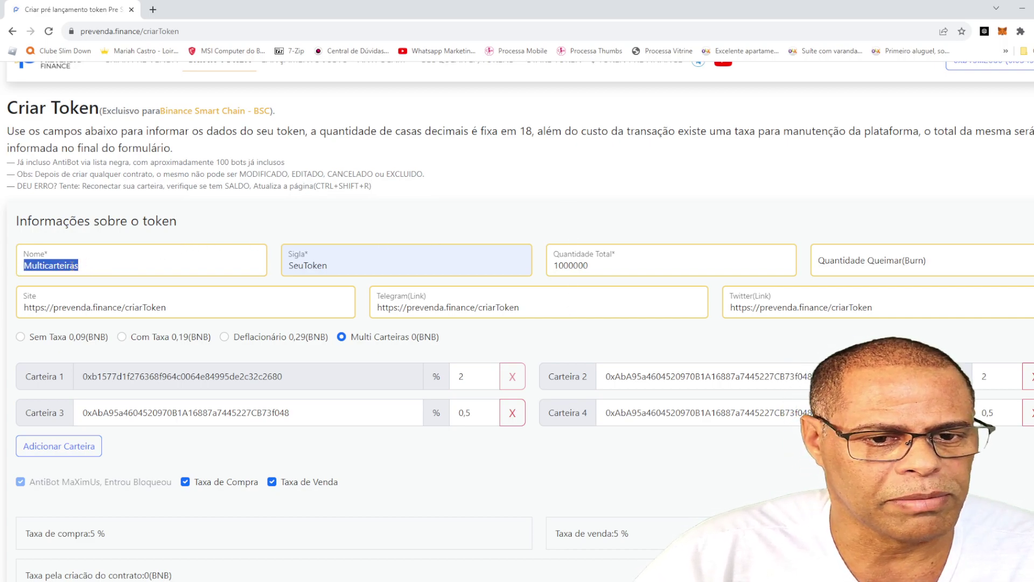
pyautogui.press('Tab')
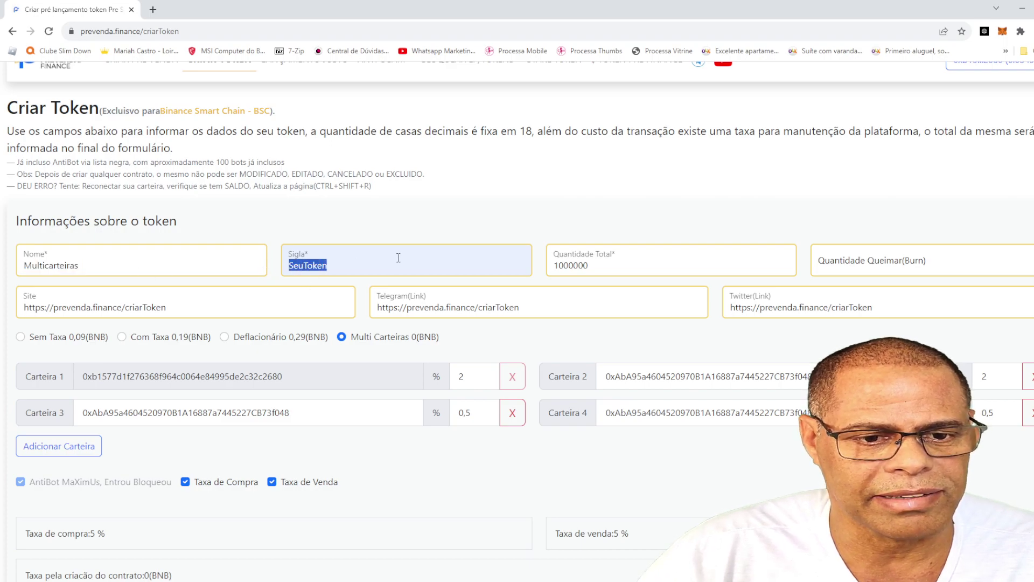
pyautogui.moveTo(605, 263); pyautogui.dragTo(539, 270)
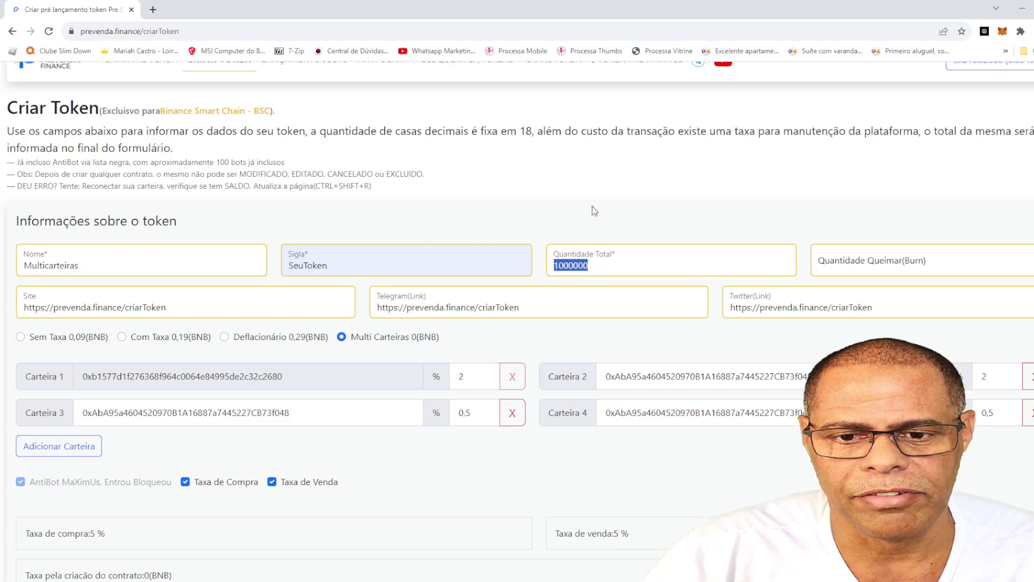
pyautogui.click(969, 257)
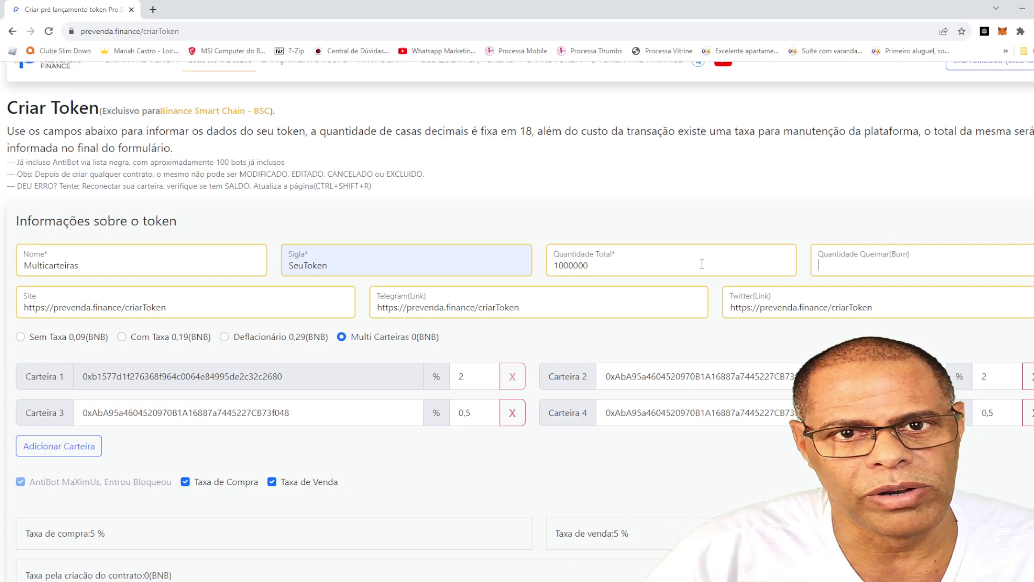
pyautogui.click(243, 309)
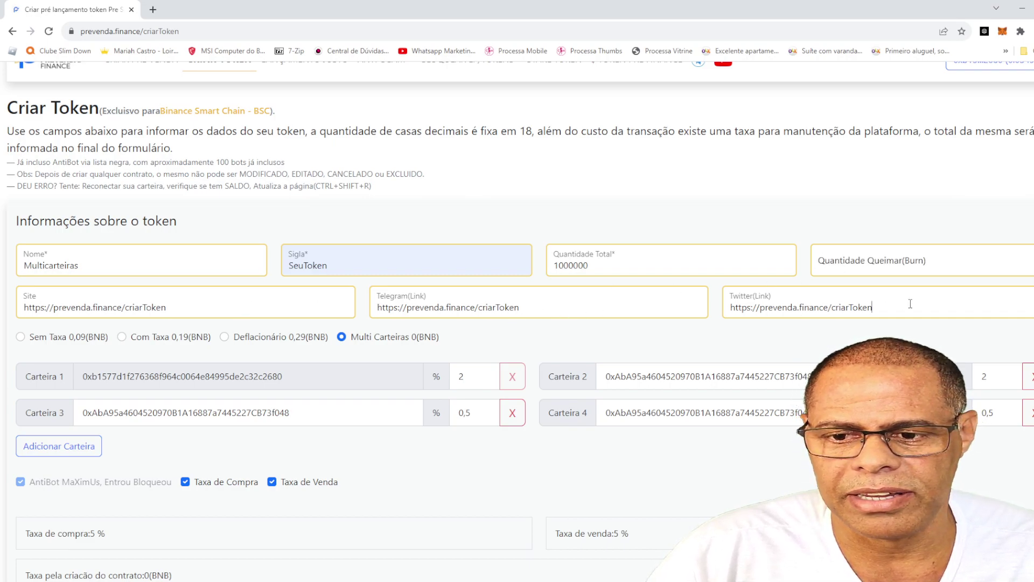
pyautogui.click(602, 203)
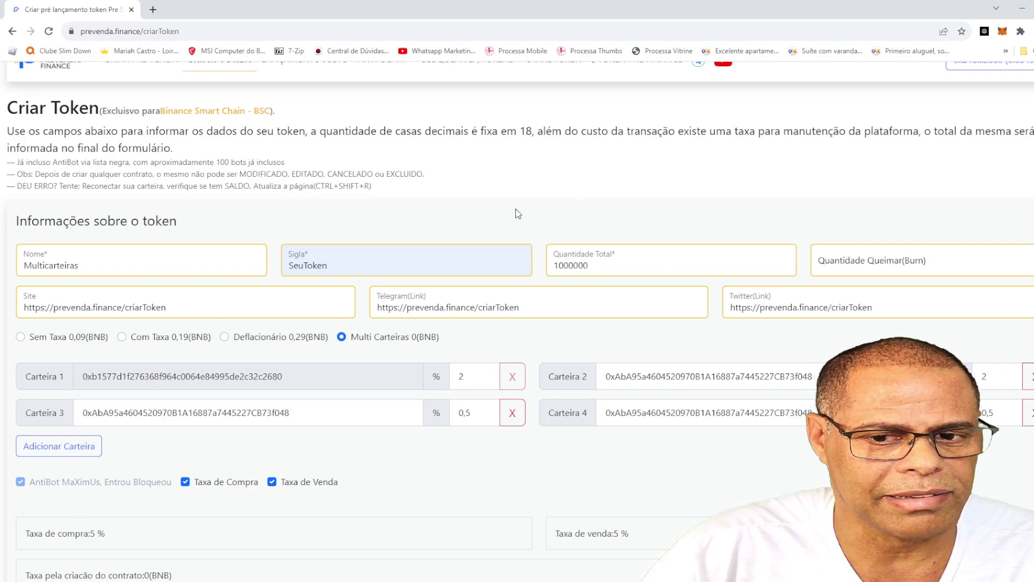
pyautogui.scroll(-1, 517, 211)
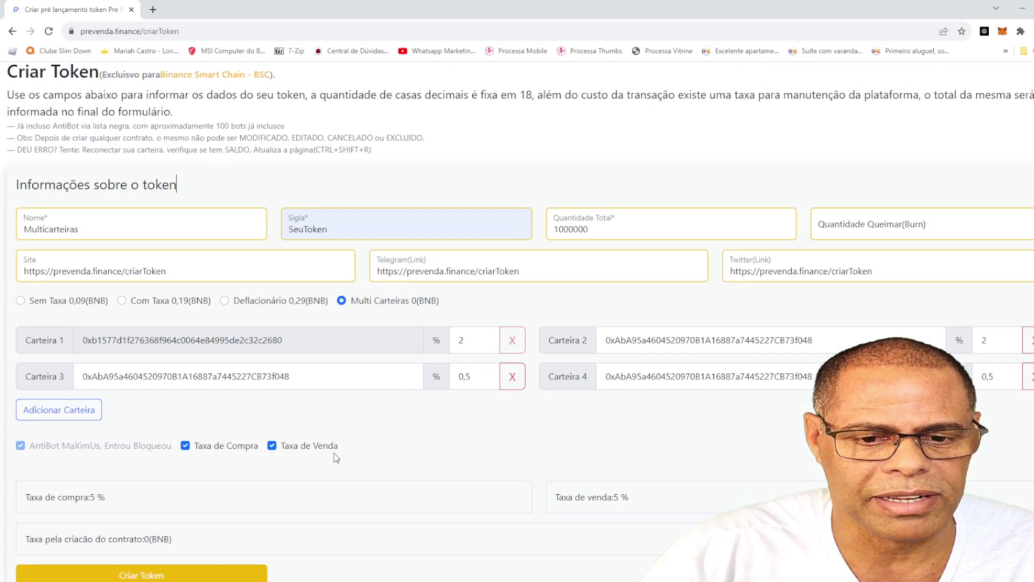
pyautogui.moveTo(105, 496); pyautogui.dragTo(43, 499)
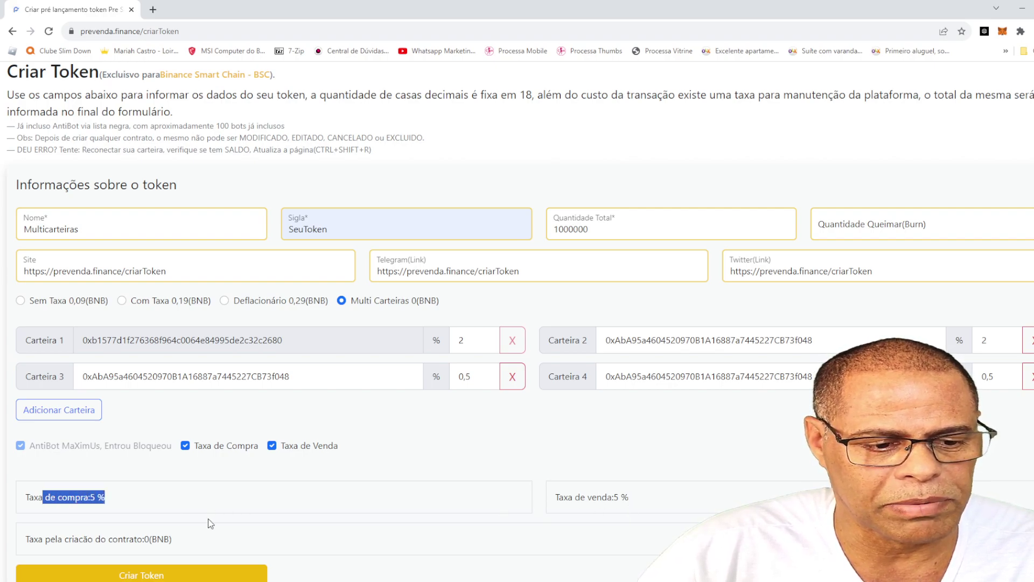
pyautogui.moveTo(628, 496); pyautogui.dragTo(560, 494)
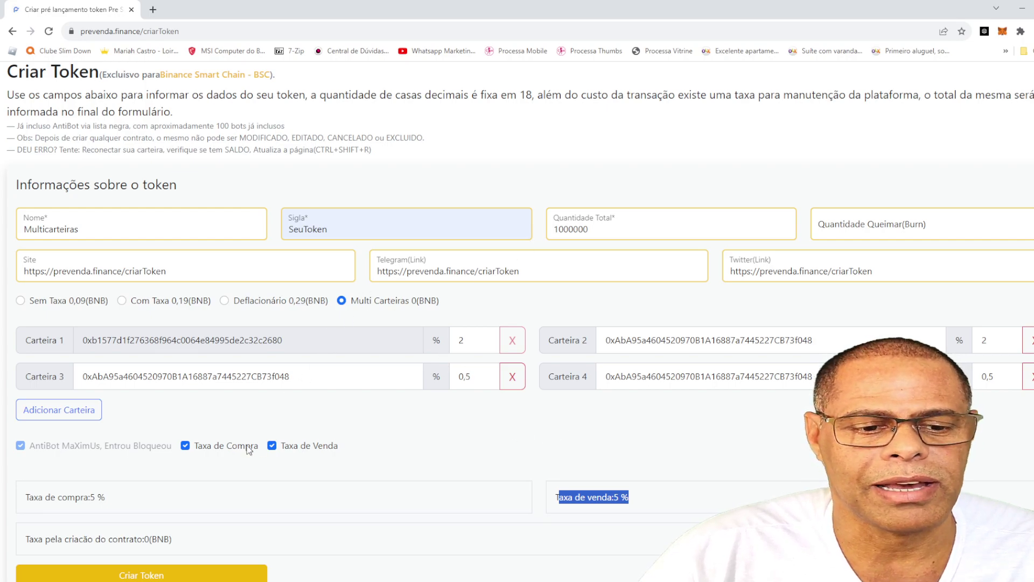
# Turn off the buy tax to compare the buy and sell rates, and turn it back on
pyautogui.click(185, 446)
pyautogui.moveTo(124, 503); pyautogui.dragTo(58, 507)
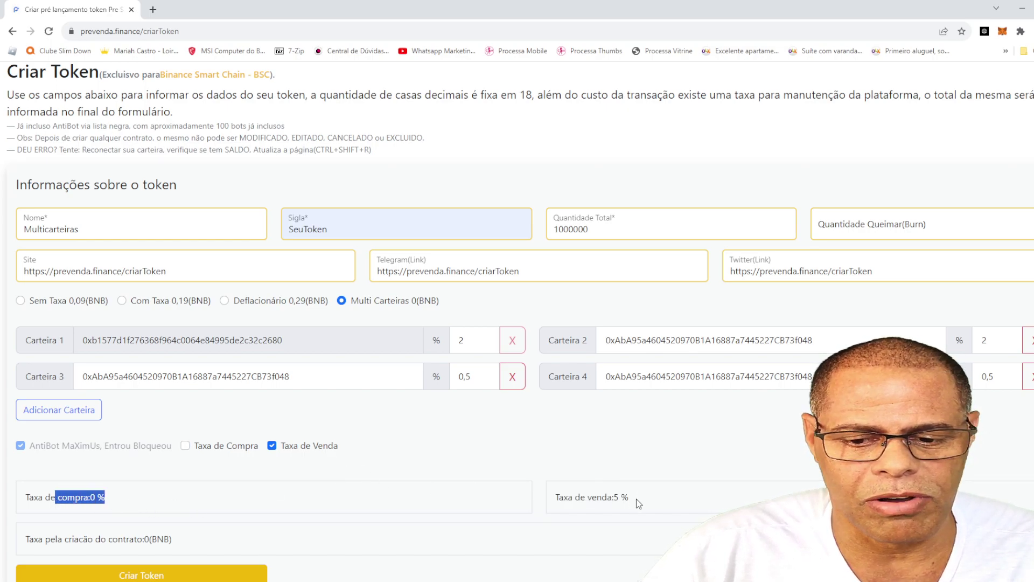
pyautogui.moveTo(635, 500); pyautogui.dragTo(573, 502)
pyautogui.click(586, 433)
pyautogui.click(186, 446)
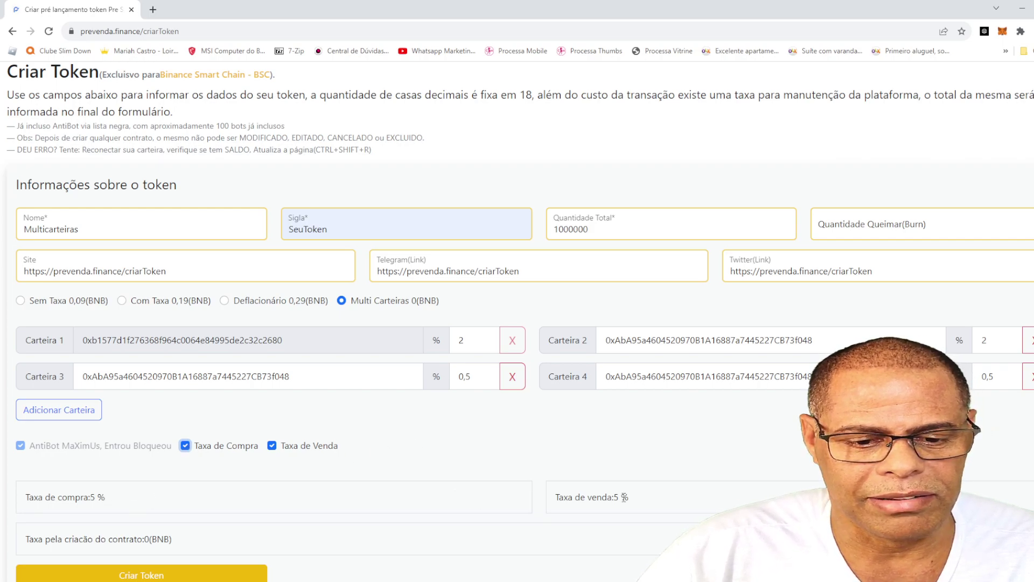
pyautogui.click(623, 449)
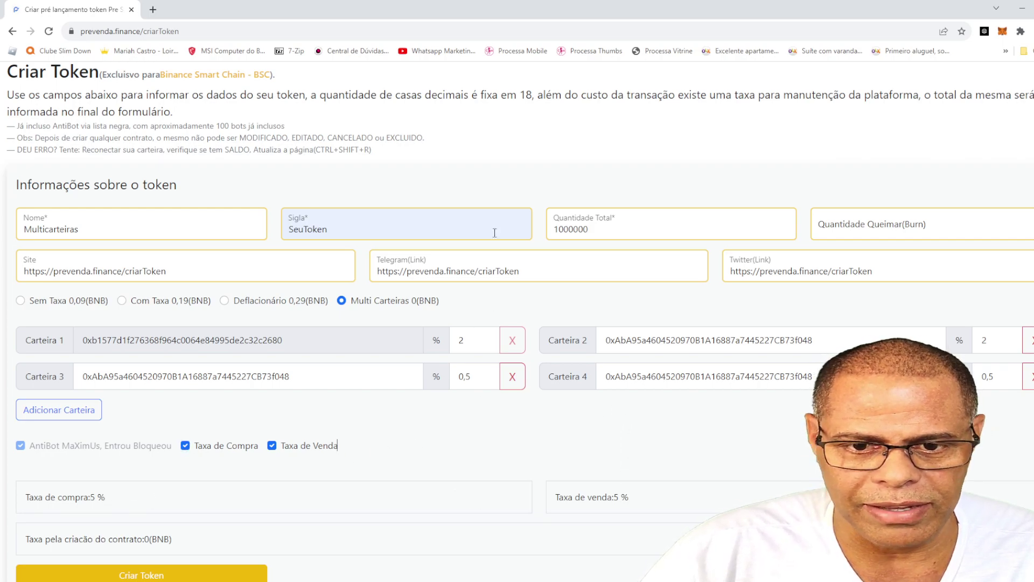
# Add a fifth wallet row to the form and remove it again
pyautogui.click(519, 173)
pyautogui.click(77, 413)
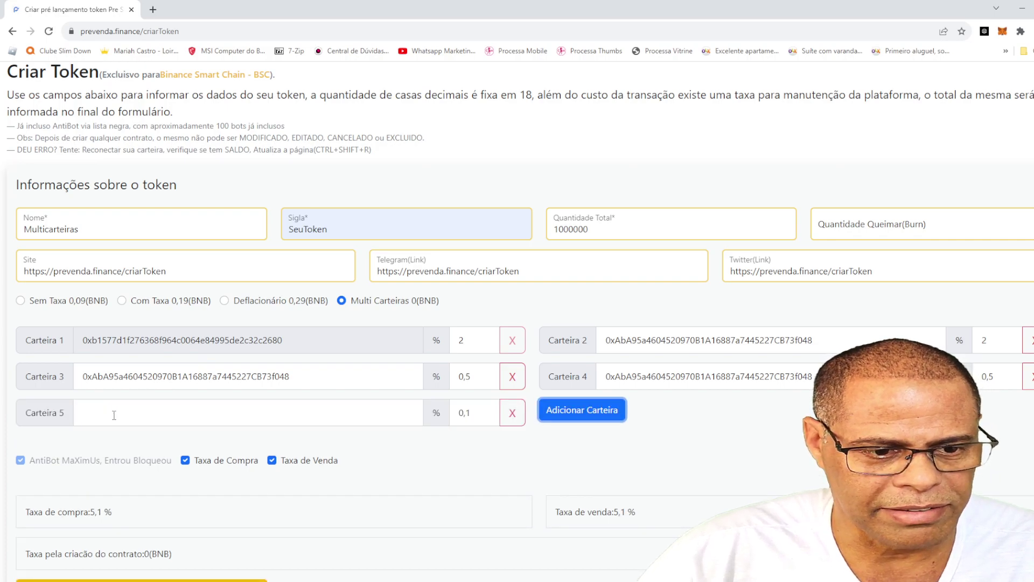
pyautogui.click(512, 412)
pyautogui.click(512, 413)
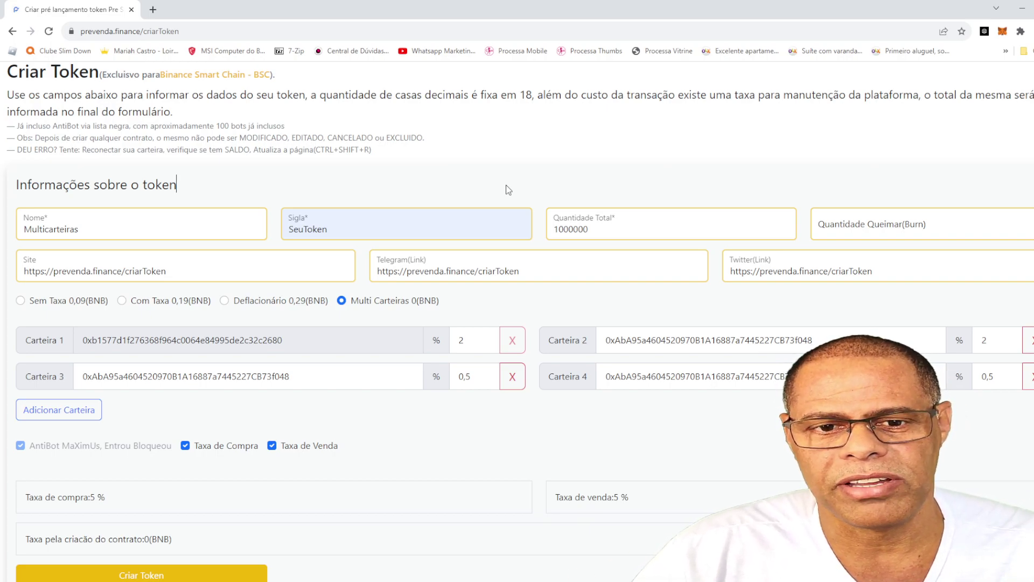
# Create the multi-wallet token from the completed form and open the new token's audit page
pyautogui.click(205, 577)
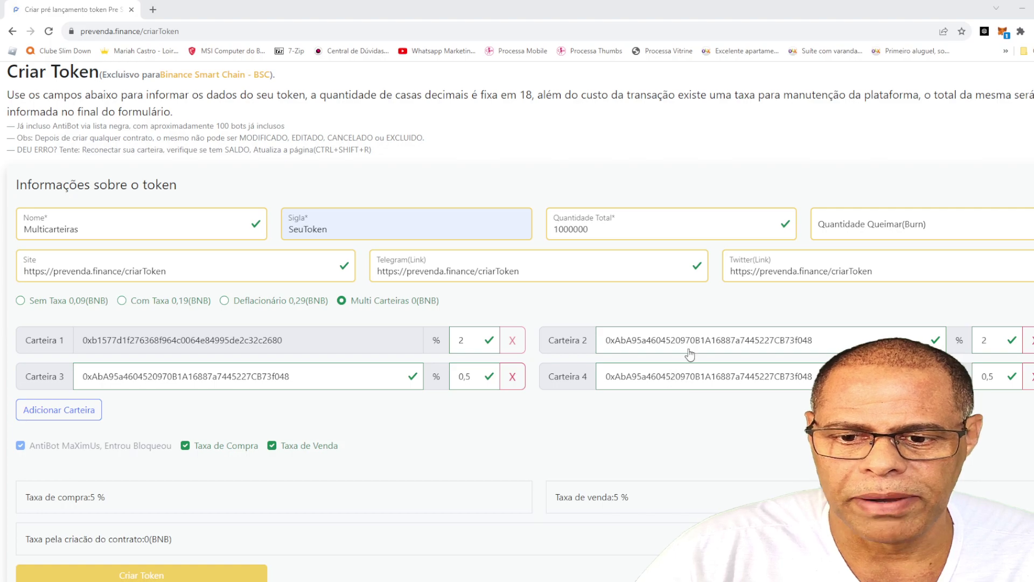
pyautogui.click(763, 155)
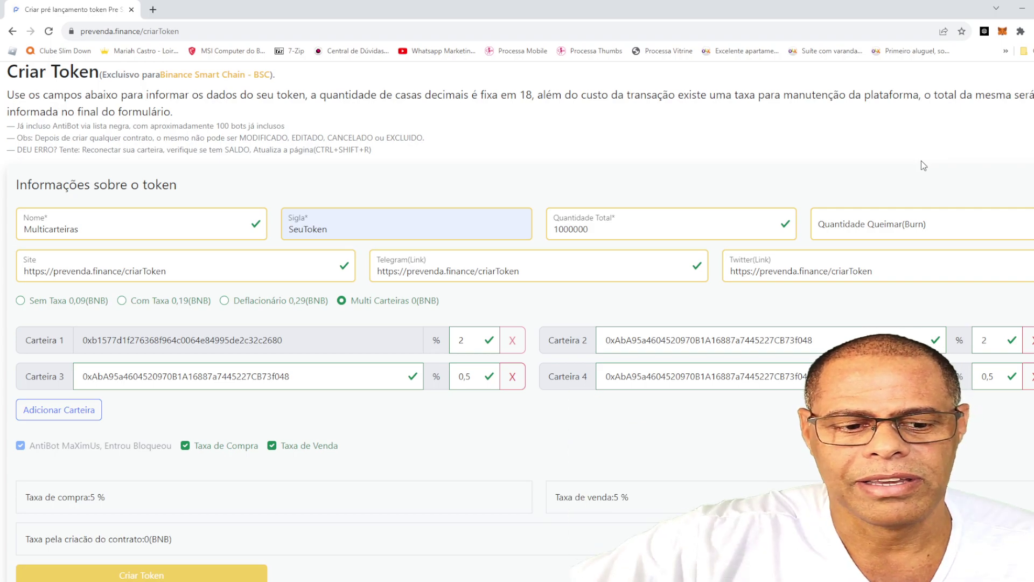
pyautogui.scroll(-1, 922, 162)
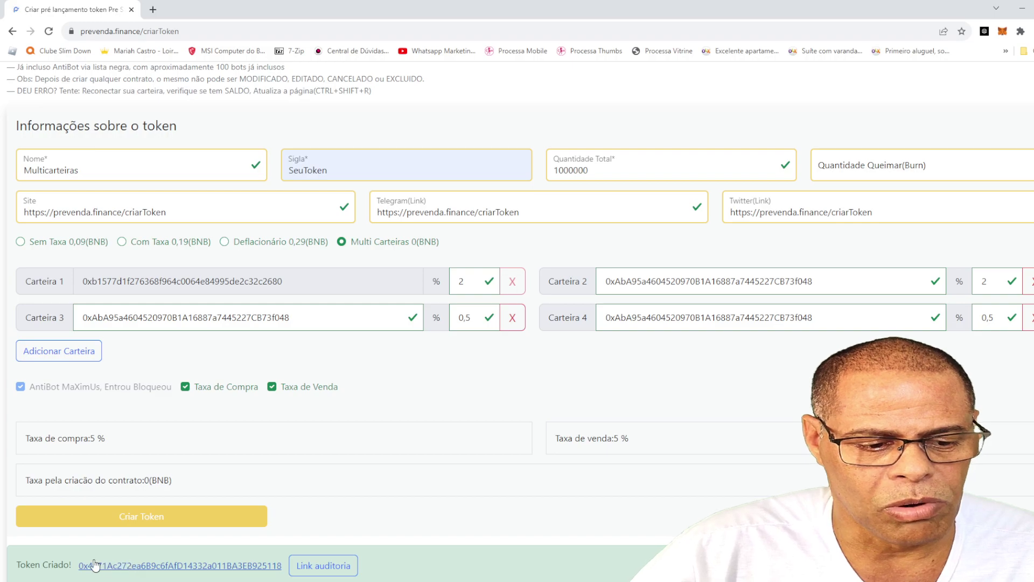
pyautogui.click(323, 565)
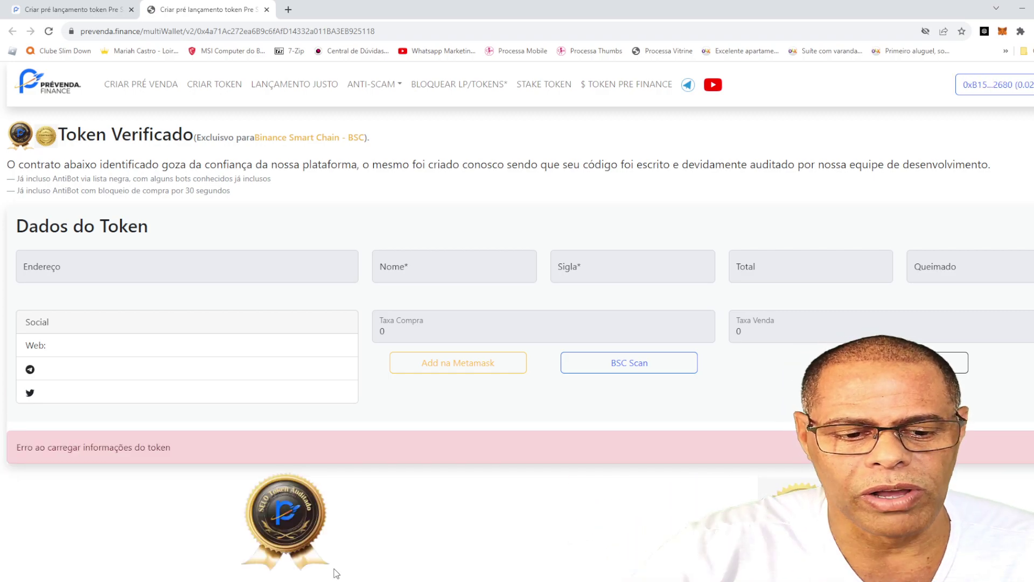
# Examine the verified token's data, including its wallet percentages, buy and sell taxes, social links and management options
pyautogui.scroll(-1, 423, 497)
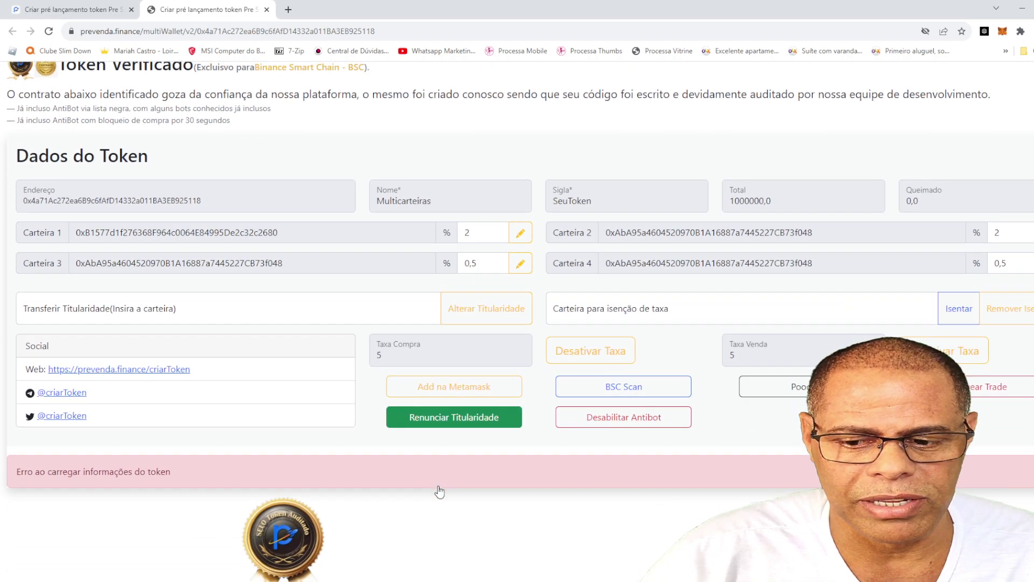
pyautogui.scroll(1, 323, 547)
pyautogui.scroll(-1, 323, 547)
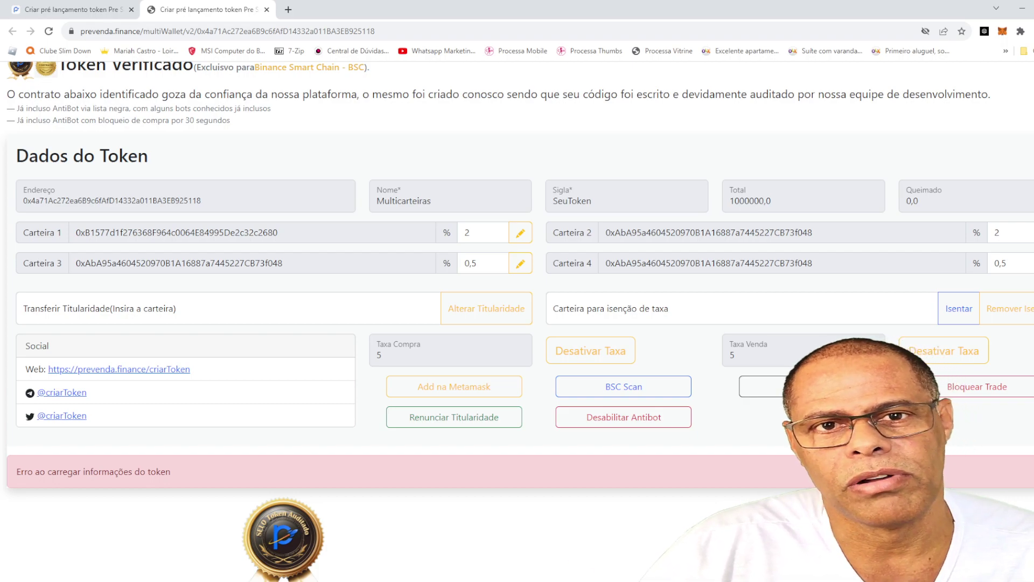
pyautogui.scroll(1, 517, 323)
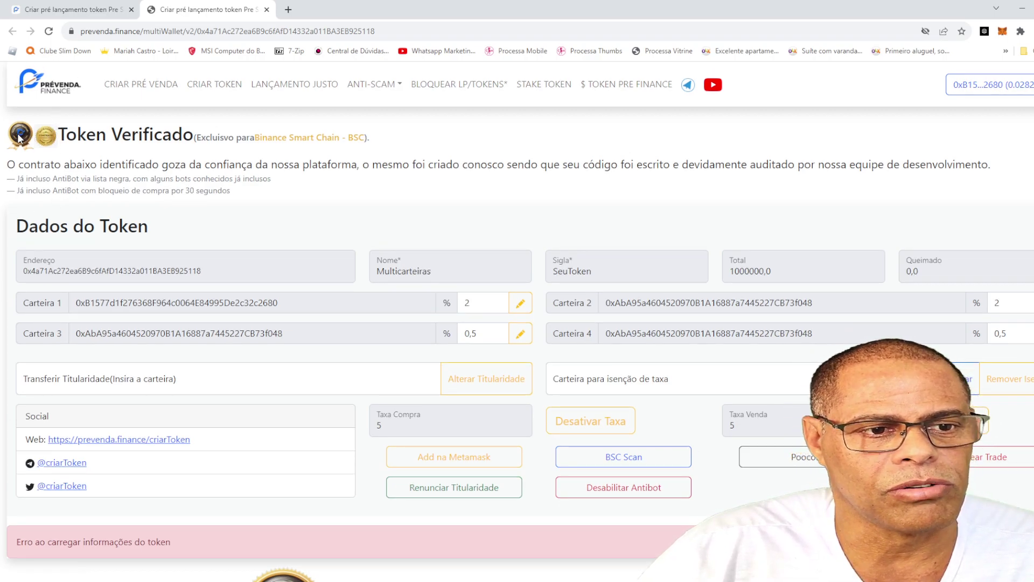
pyautogui.scroll(-1, 36, 142)
pyautogui.scroll(1, 251, 143)
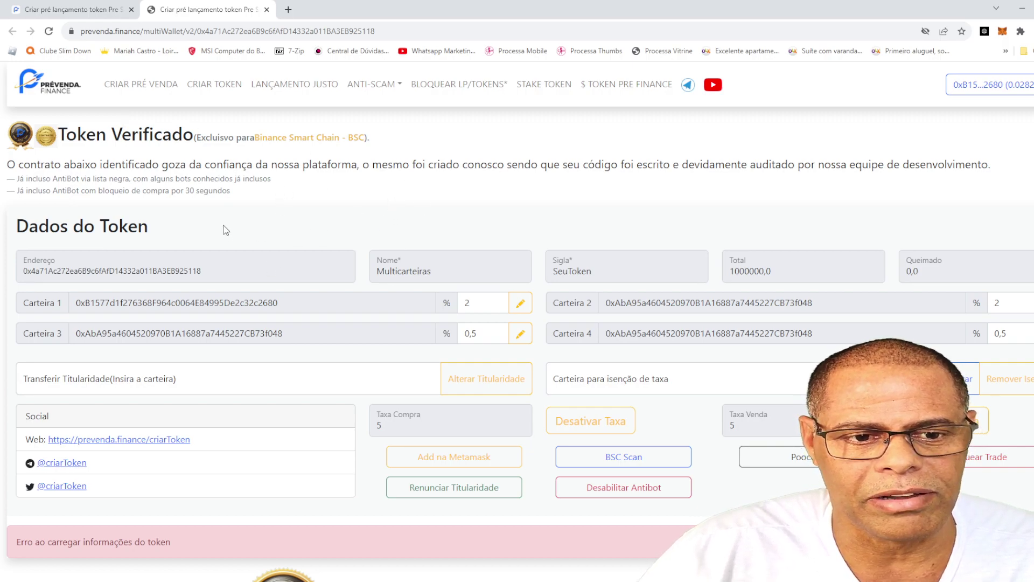
# Examine the audit page's web address and the token's contract address, name, symbol, total supply and burned amount
pyautogui.click(380, 32)
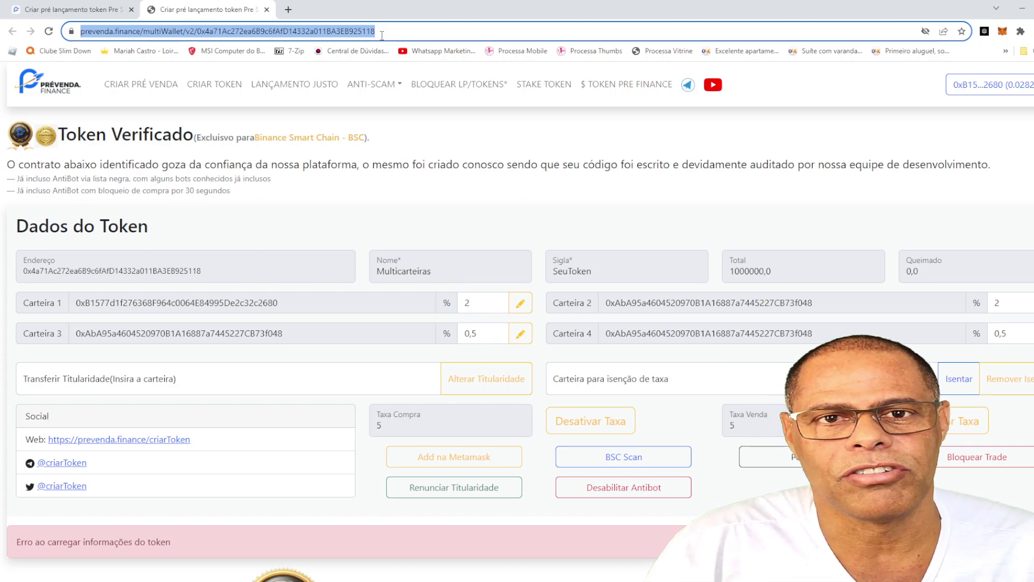
pyautogui.click(497, 150)
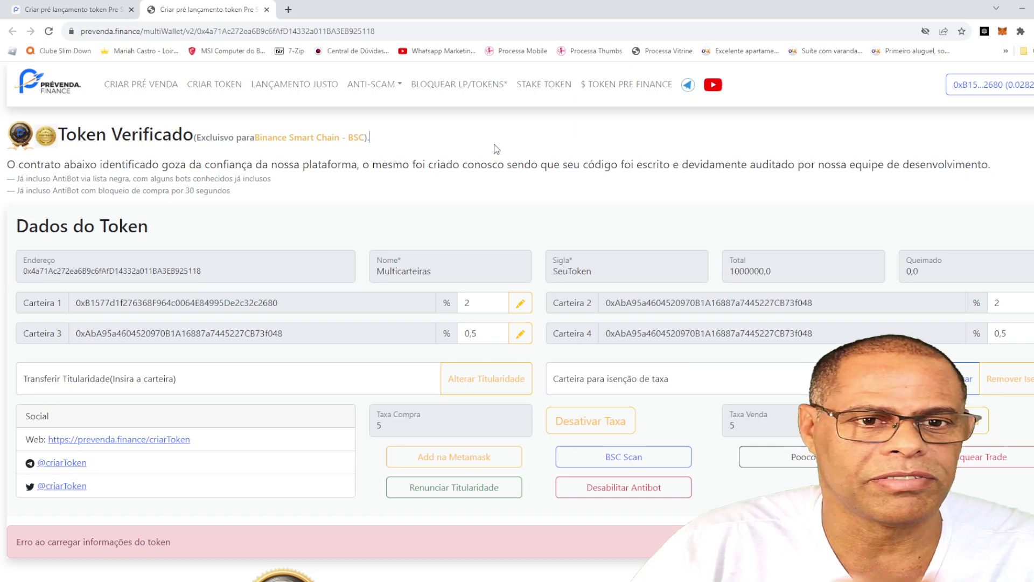
pyautogui.scroll(-1, 496, 149)
pyautogui.scroll(1, 413, 179)
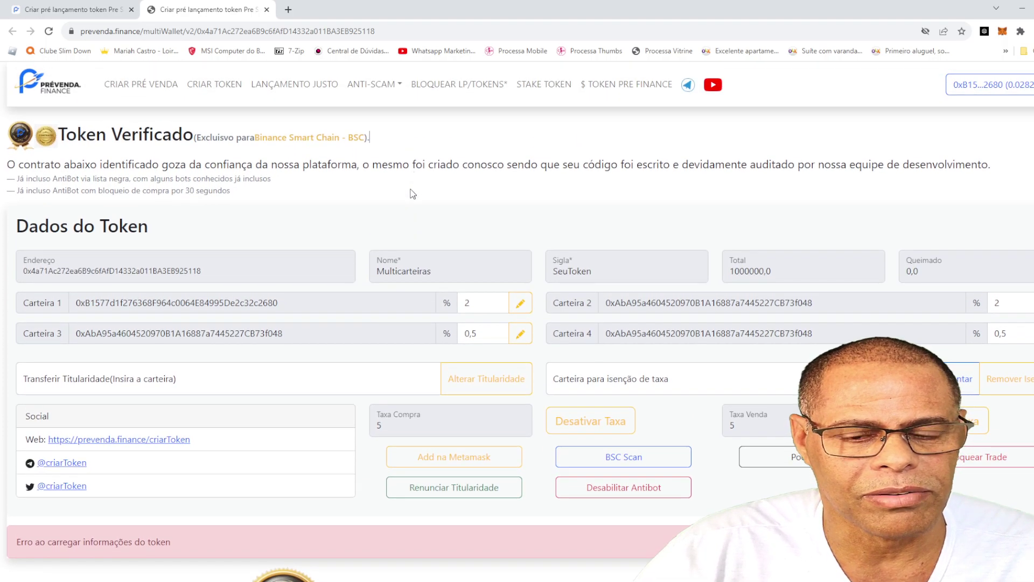
pyautogui.moveTo(229, 275); pyautogui.dragTo(42, 274)
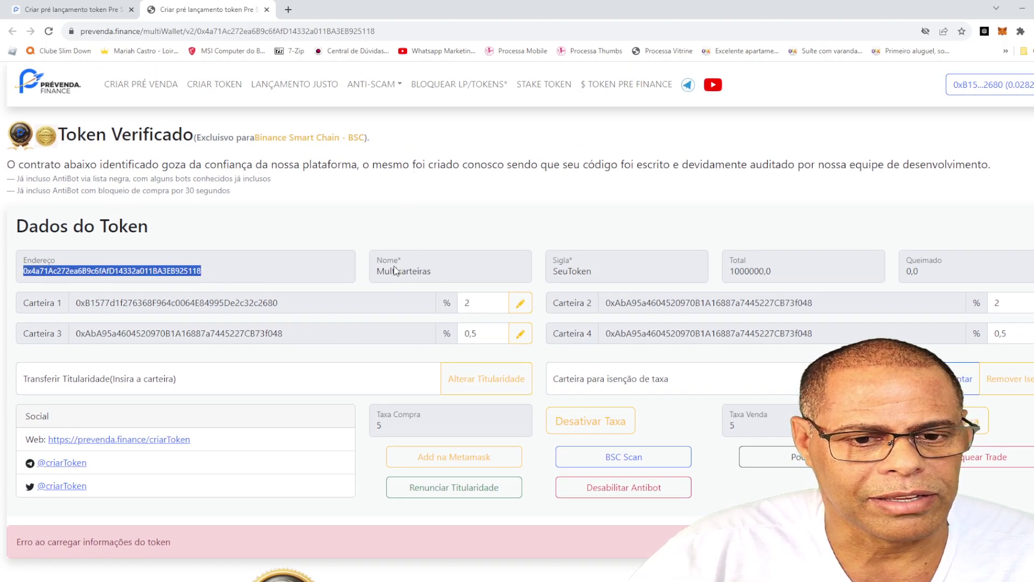
pyautogui.press('Tab')
pyautogui.press('Tab')
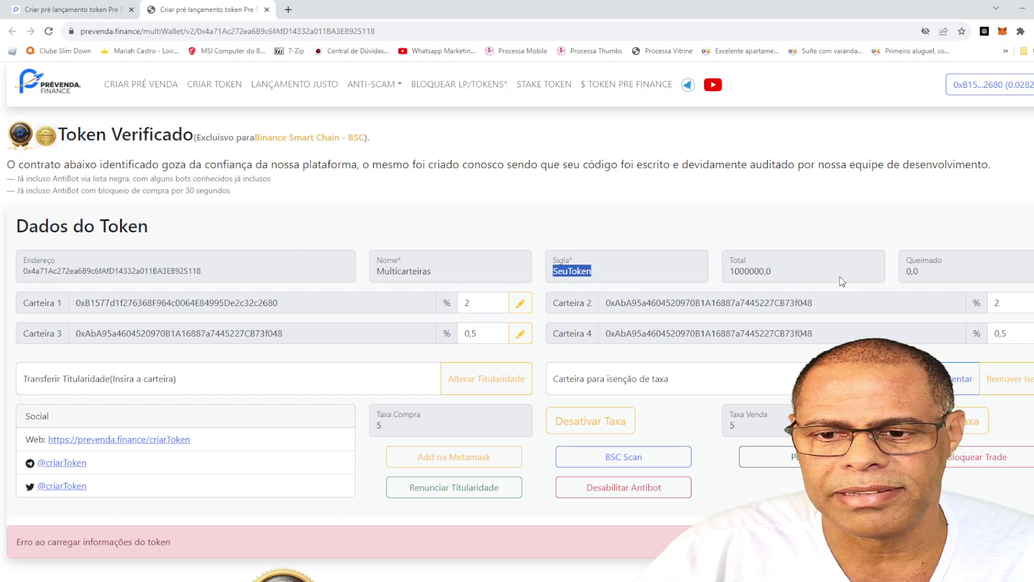
pyautogui.press('Tab')
pyautogui.press('Tab')
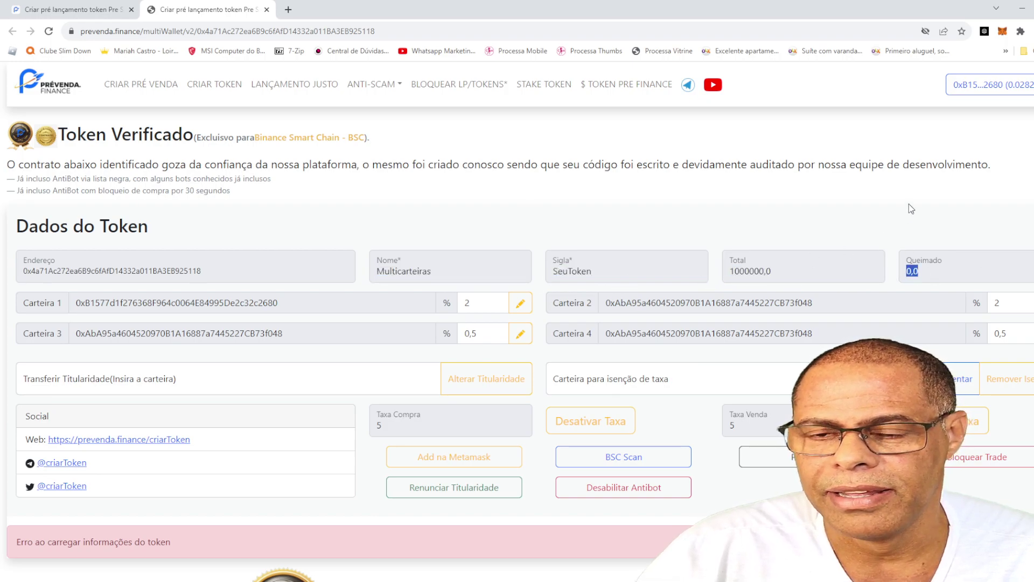
# Examine the addresses of the four fee wallets, Carteira 1 to Carteira 4, in the token data
pyautogui.scroll(-1, 877, 217)
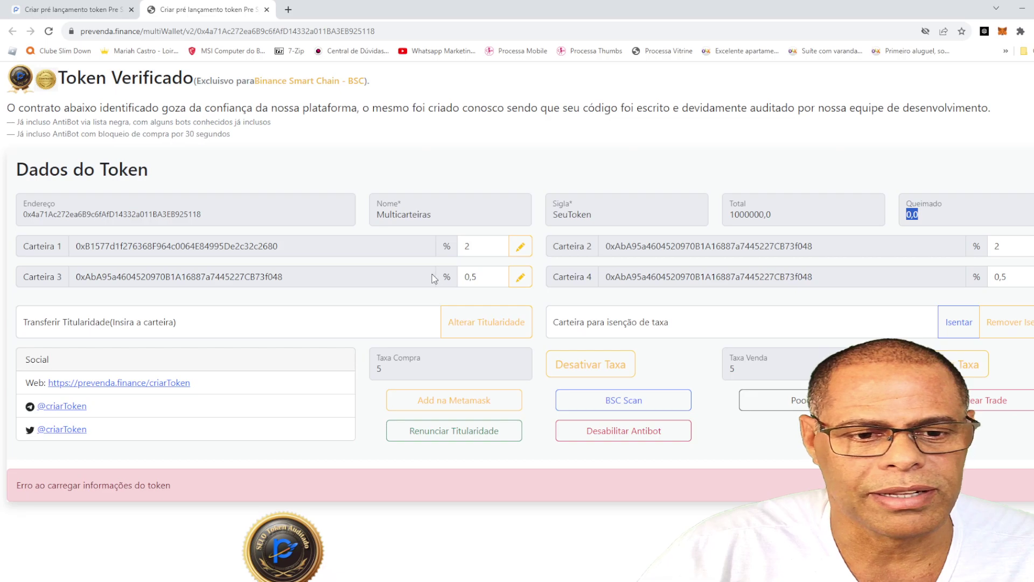
pyautogui.moveTo(341, 253); pyautogui.dragTo(155, 248)
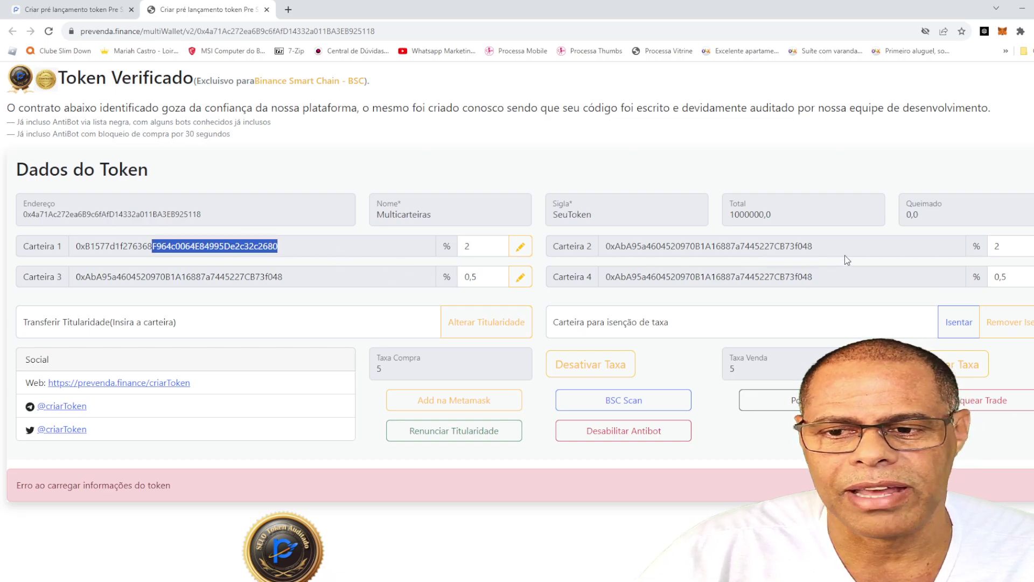
pyautogui.moveTo(844, 255); pyautogui.dragTo(617, 255)
pyautogui.moveTo(297, 248); pyautogui.dragTo(185, 248)
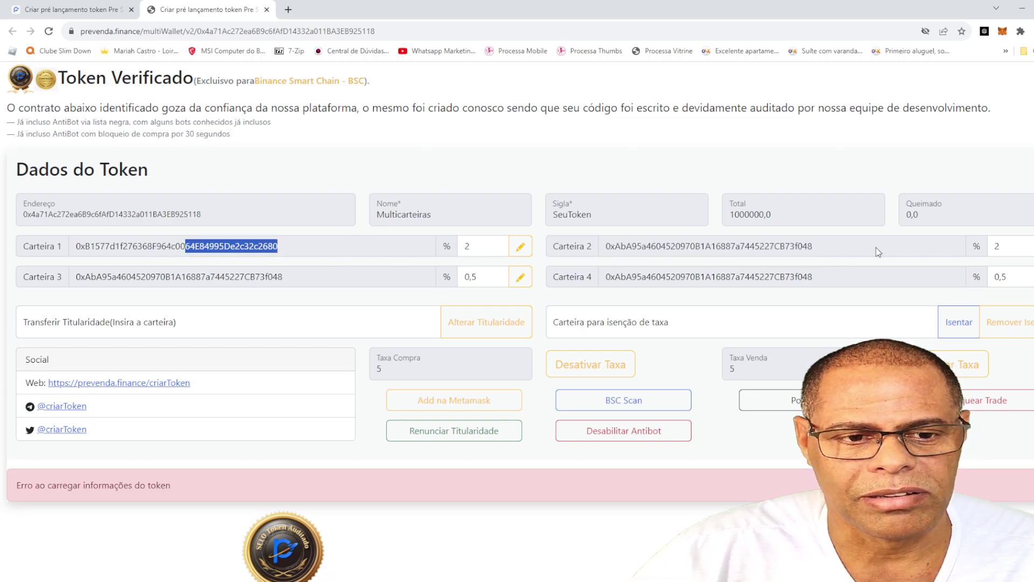
pyautogui.moveTo(865, 249); pyautogui.dragTo(604, 247)
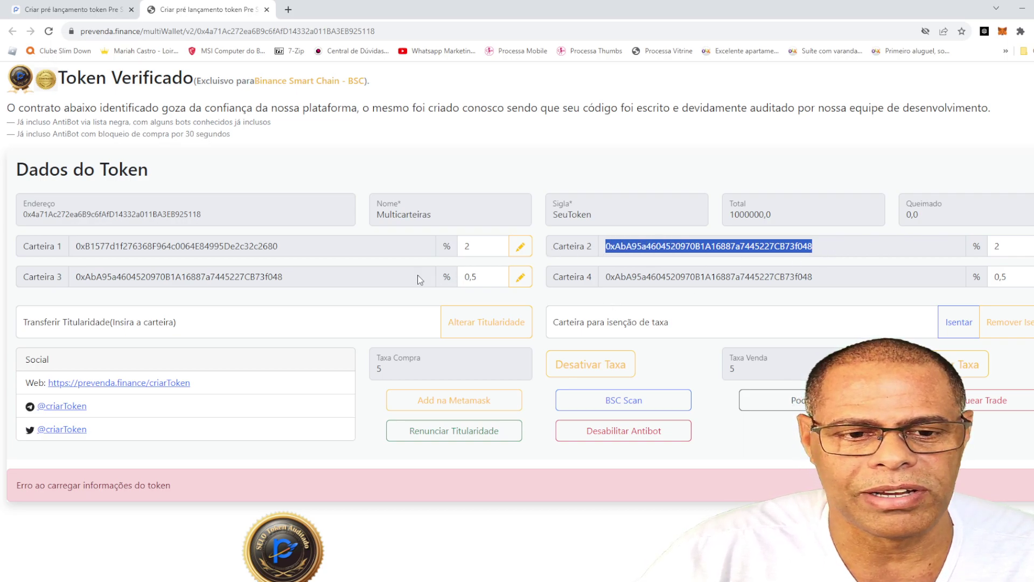
pyautogui.moveTo(428, 276); pyautogui.dragTo(114, 279)
pyautogui.moveTo(830, 277); pyautogui.dragTo(614, 282)
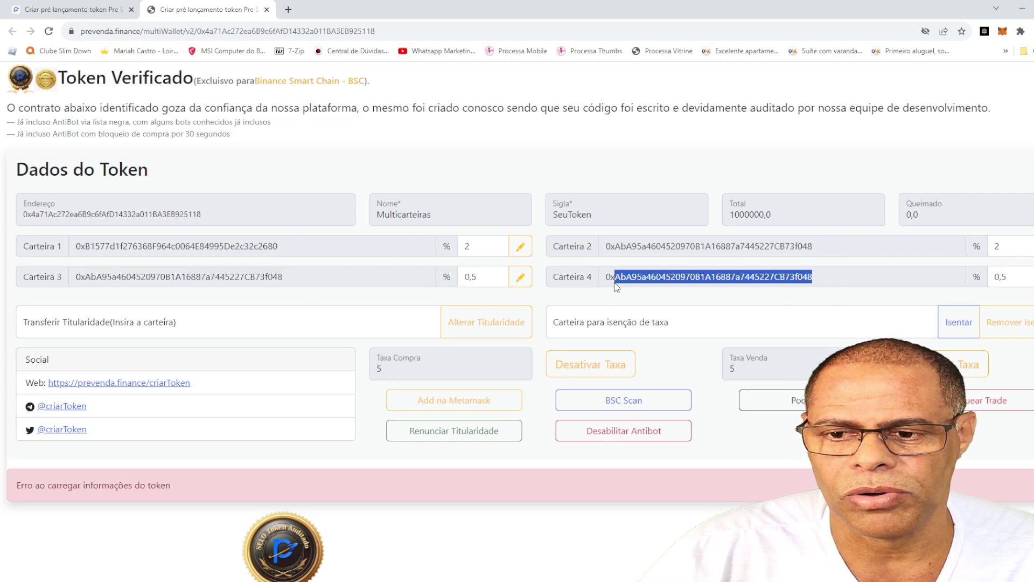
pyautogui.click(643, 160)
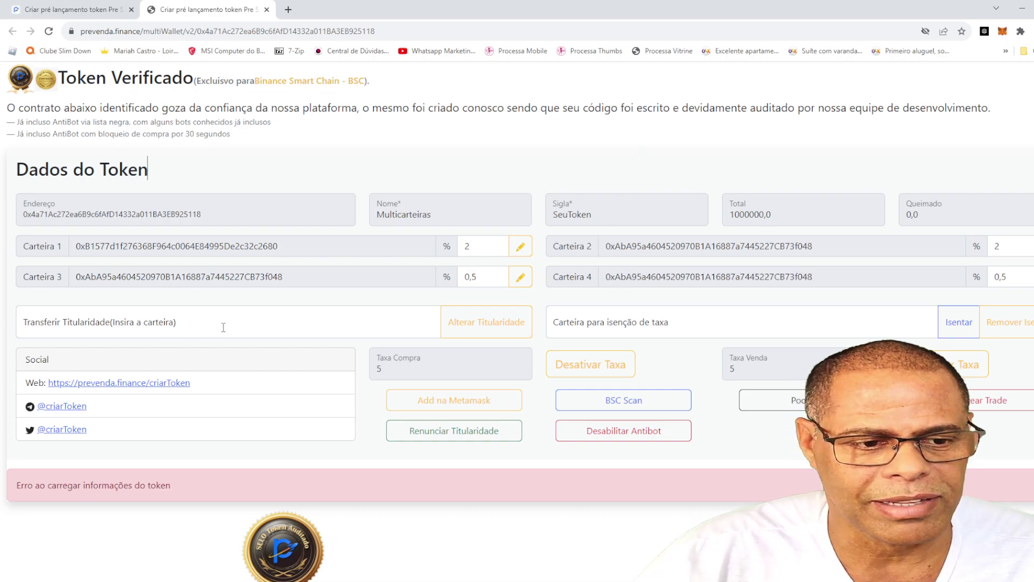
# Copy Carteira 3's address, enter it as the new wallet for the ownership transfer, and clear that field without transferring
pyautogui.moveTo(285, 247); pyautogui.dragTo(85, 249)
pyautogui.moveTo(296, 283); pyautogui.dragTo(73, 280)
pyautogui.hotkey('ctrl', 'c')
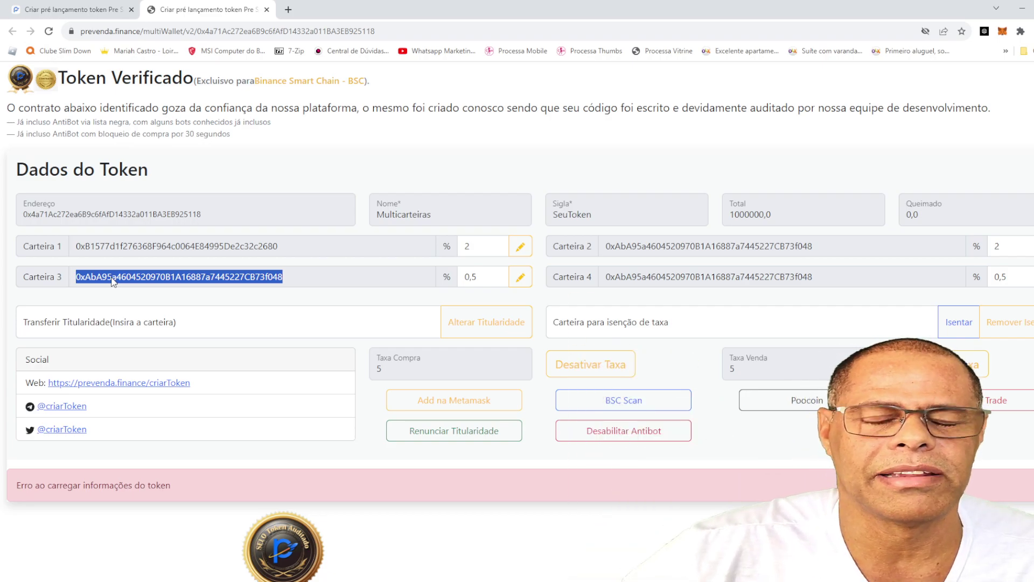
pyautogui.click(166, 328)
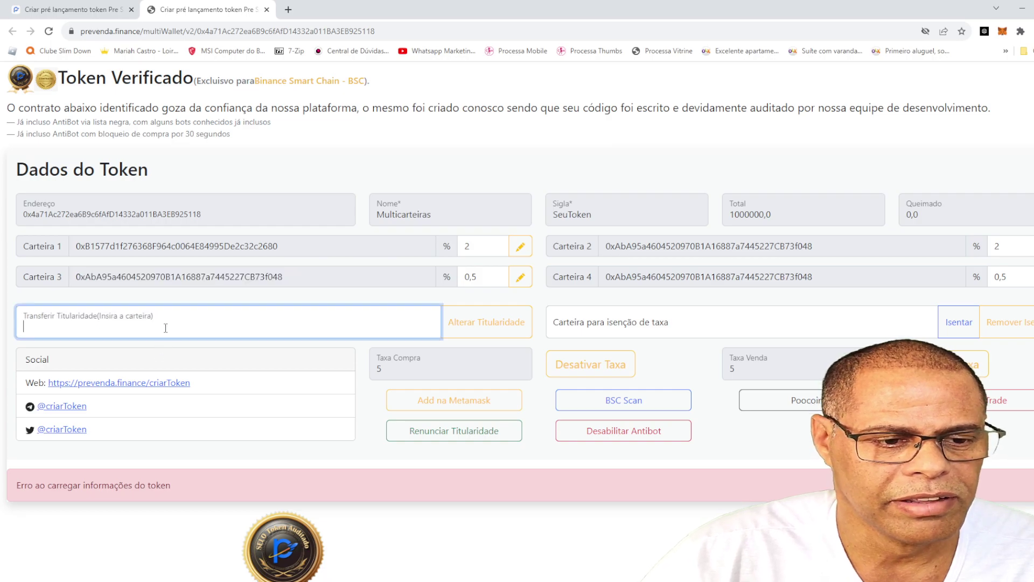
pyautogui.hotkey('ctrl', 'v')
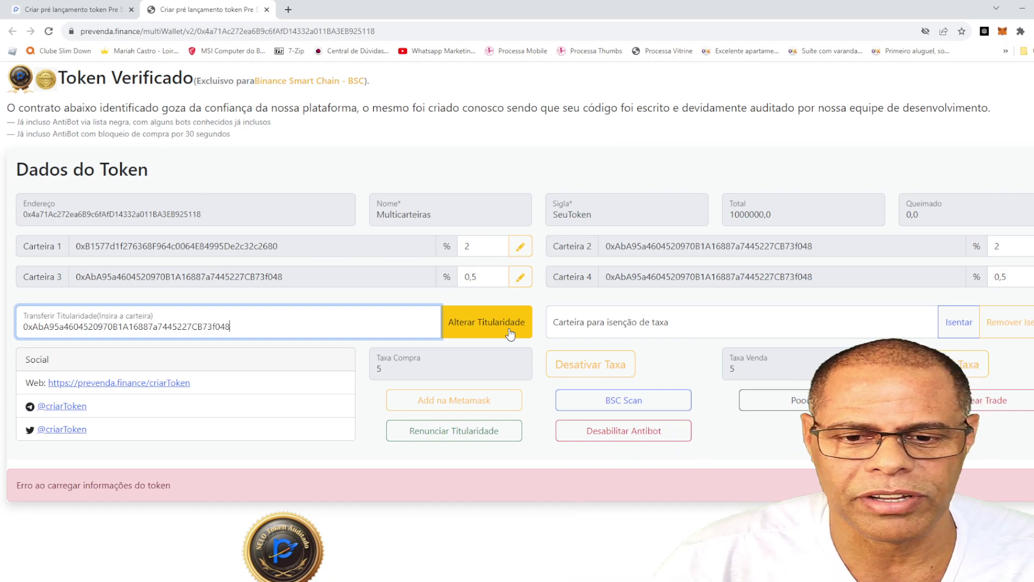
pyautogui.moveTo(365, 323); pyautogui.dragTo(21, 326)
pyautogui.hotkey('ctrl', 'c')
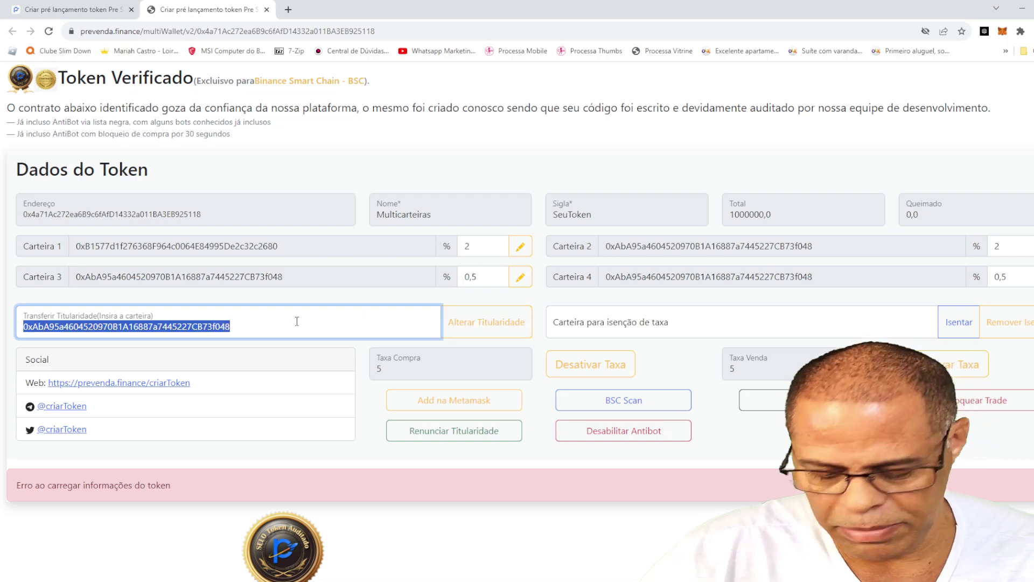
pyautogui.press('BackSpace')
pyautogui.click(620, 147)
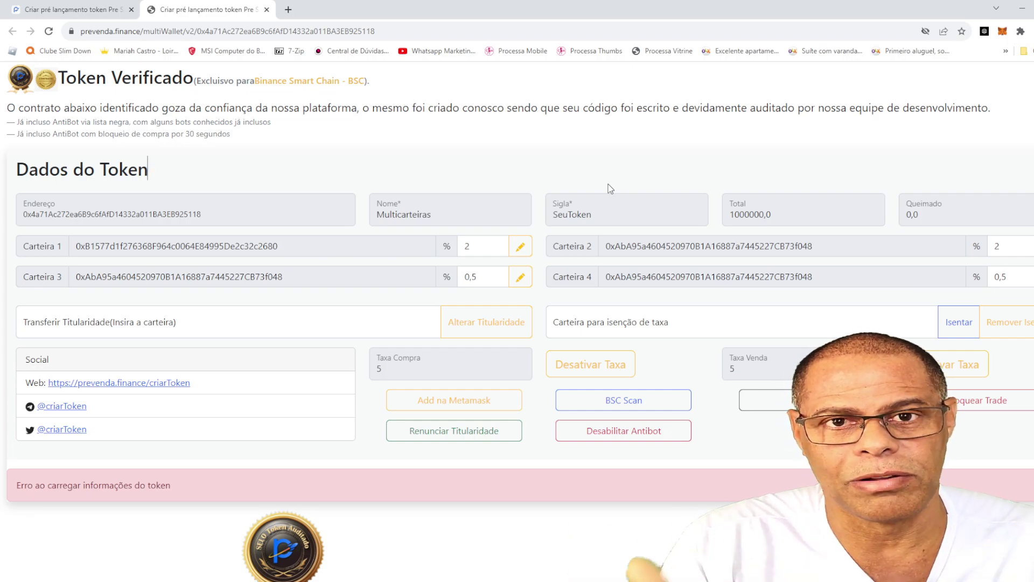
# Paste the copied wallet address as the wallet for tax exemption and exempt it from the token's tax
pyautogui.click(640, 325)
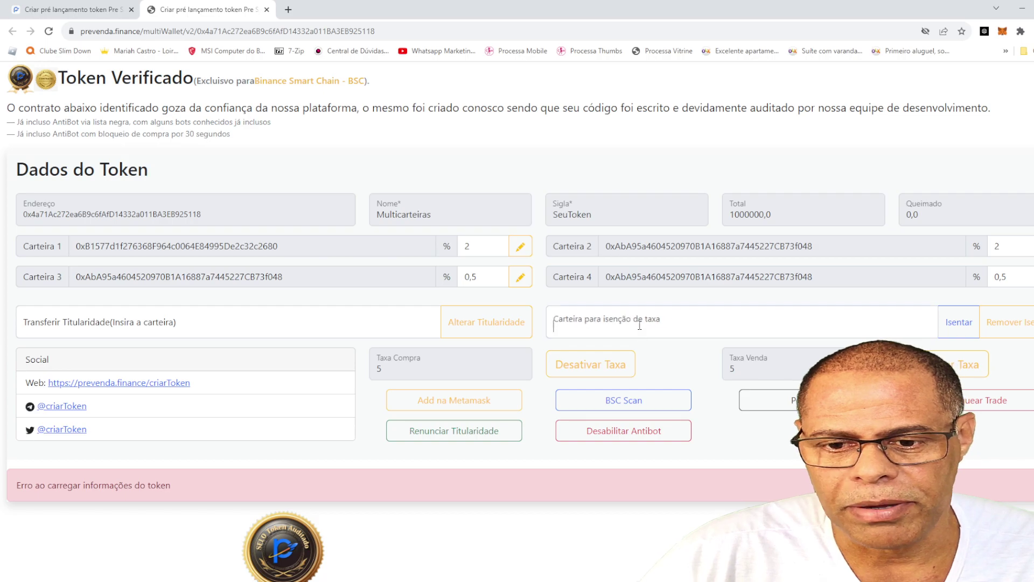
pyautogui.hotkey('ctrl', 'v')
pyautogui.press('Tab')
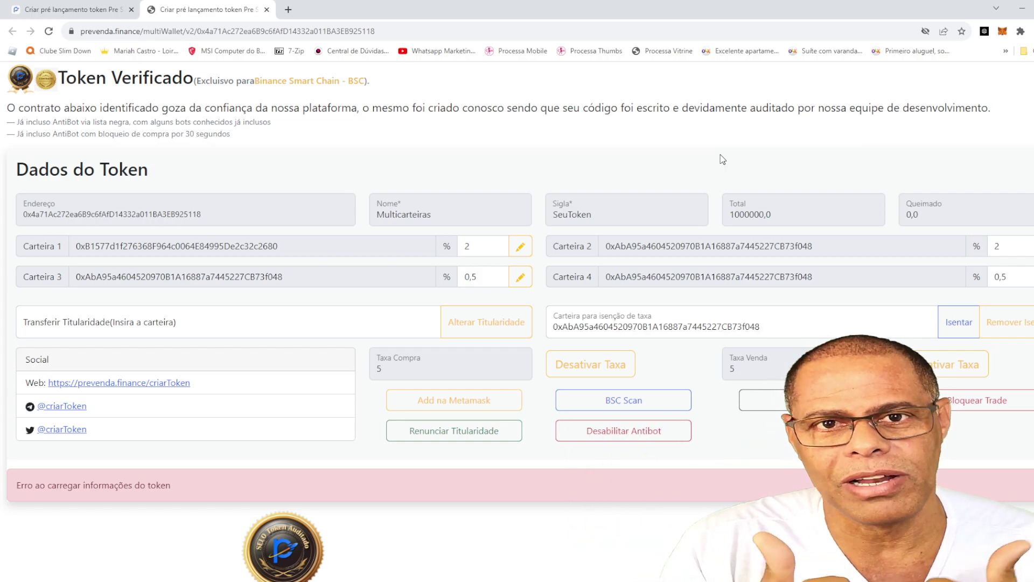
pyautogui.click(774, 332)
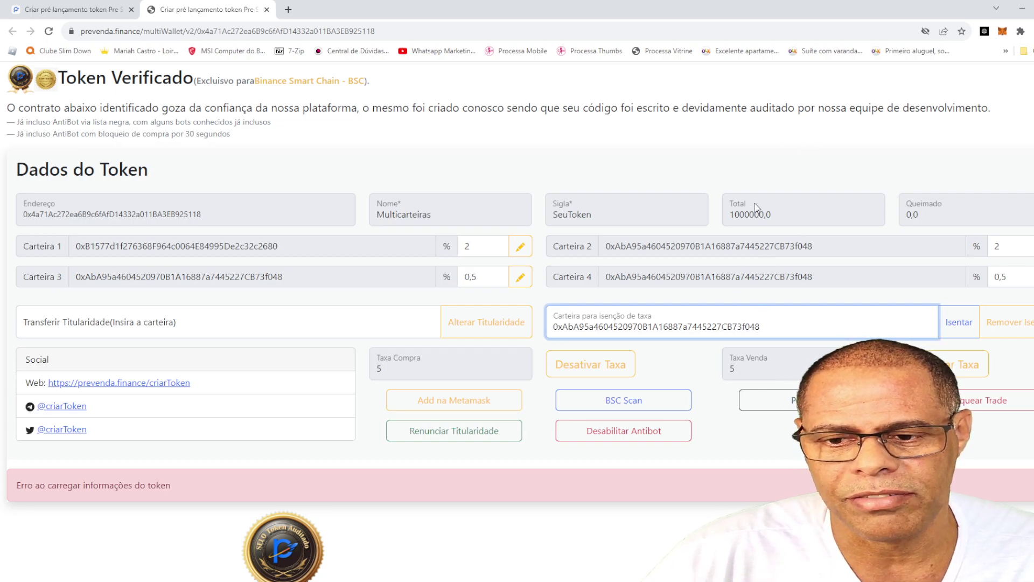
pyautogui.click(962, 330)
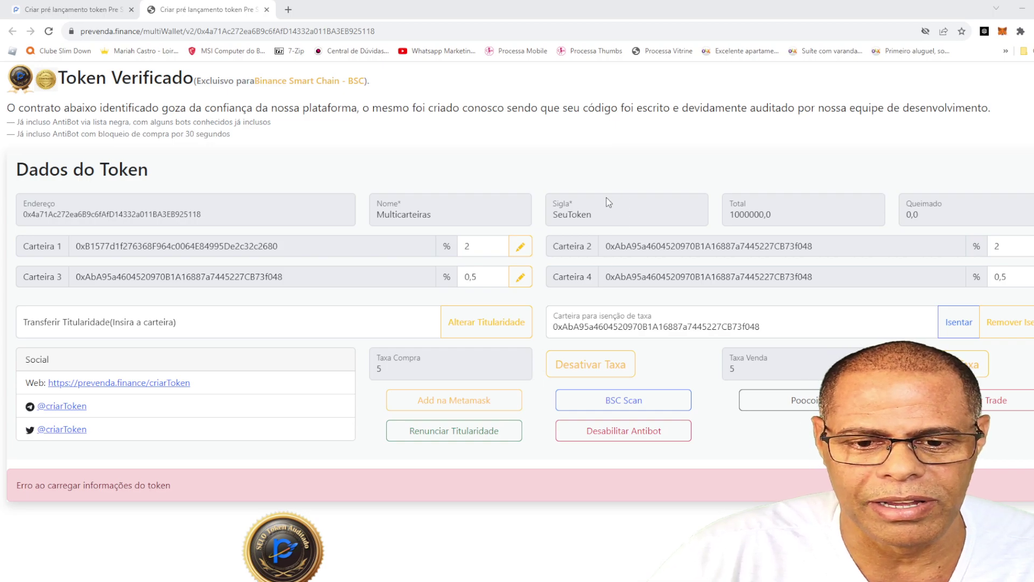
pyautogui.hotkey('alt', 'Tab')
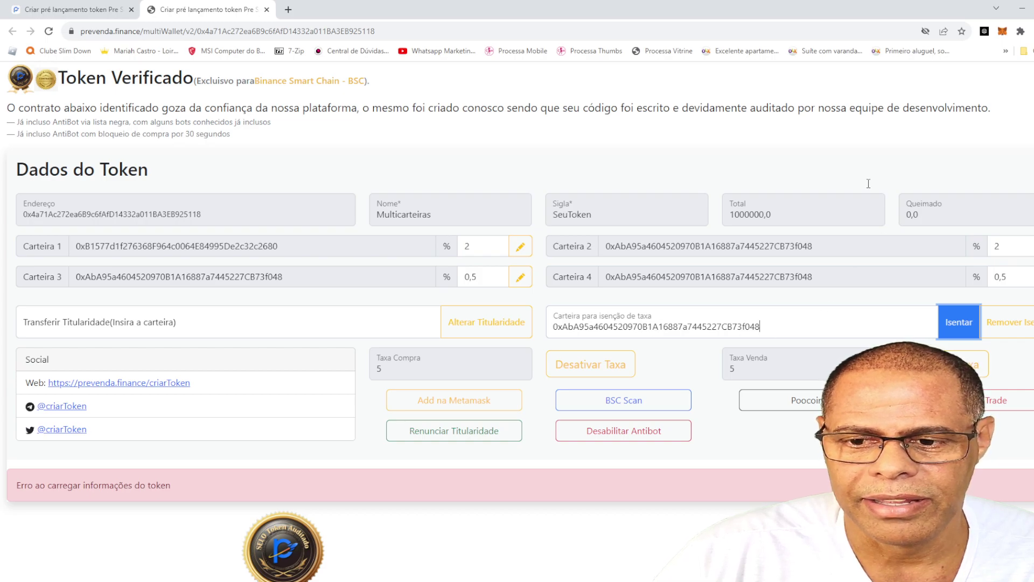
# Check the wallet address entered for tax exemption and remove the exemption from that wallet
pyautogui.hotkey('shift', 'Tab')
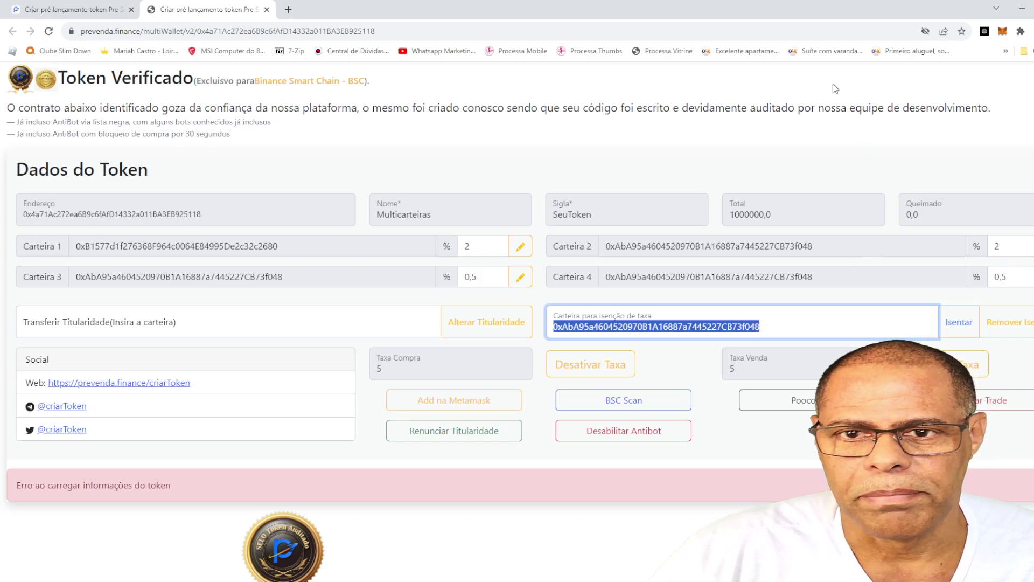
pyautogui.moveTo(785, 326); pyautogui.dragTo(508, 325)
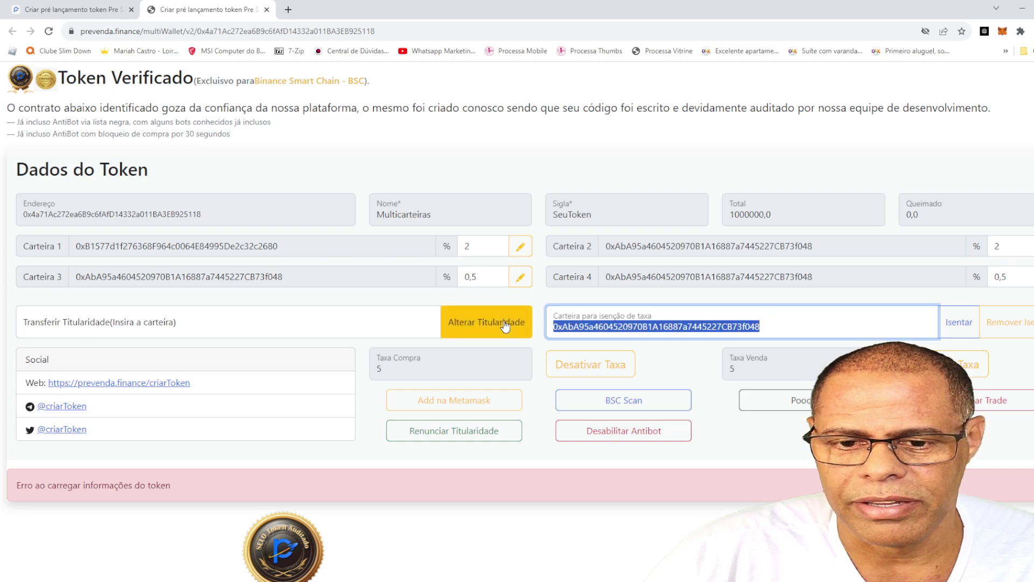
pyautogui.click(725, 141)
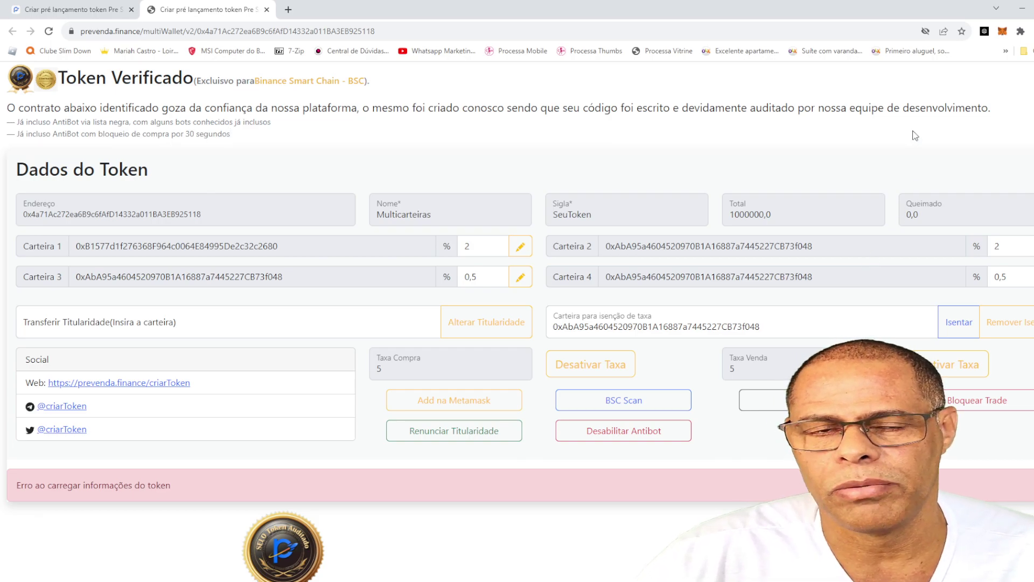
pyautogui.click(1029, 330)
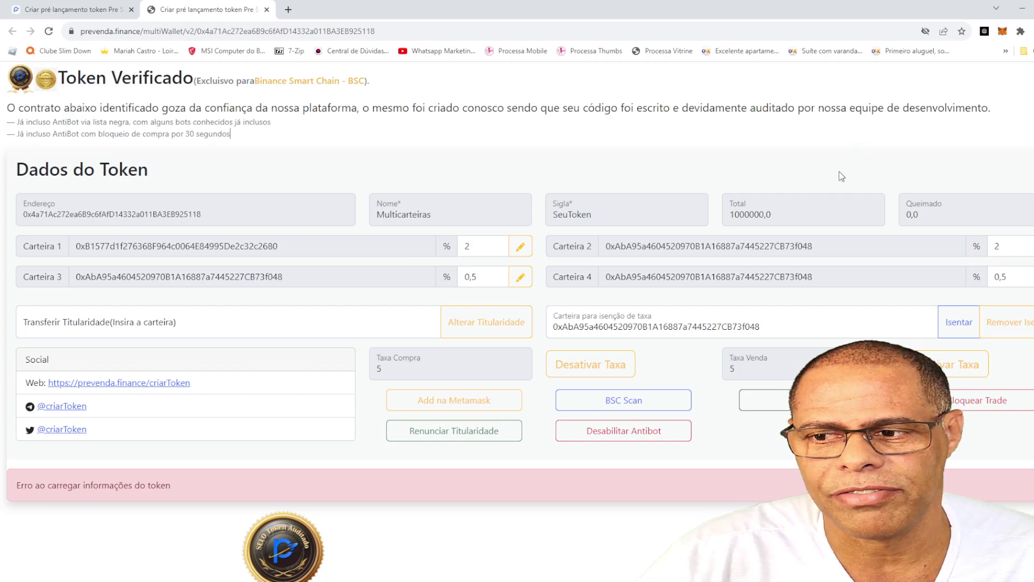
pyautogui.moveTo(785, 324); pyautogui.dragTo(508, 328)
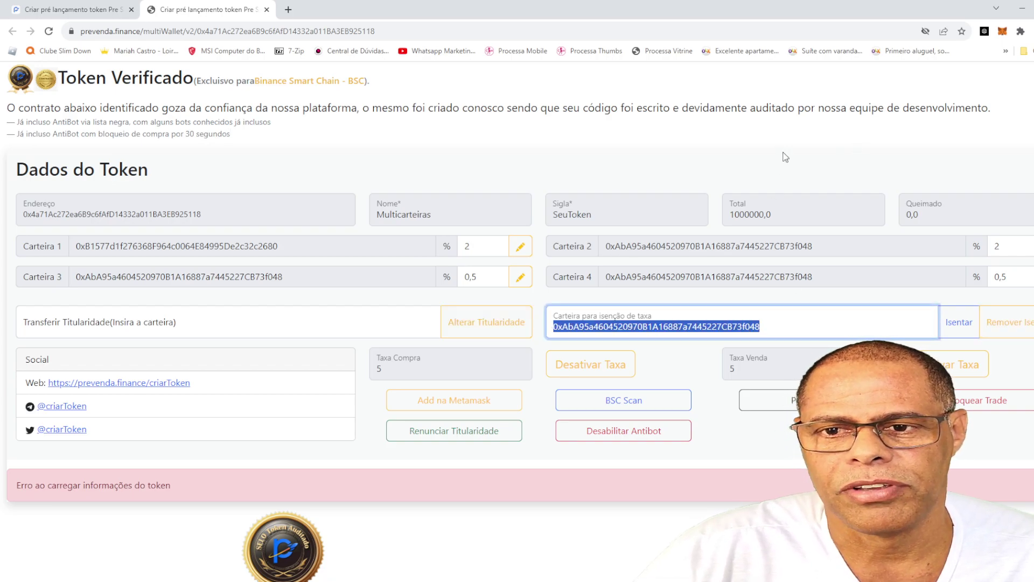
pyautogui.click(805, 156)
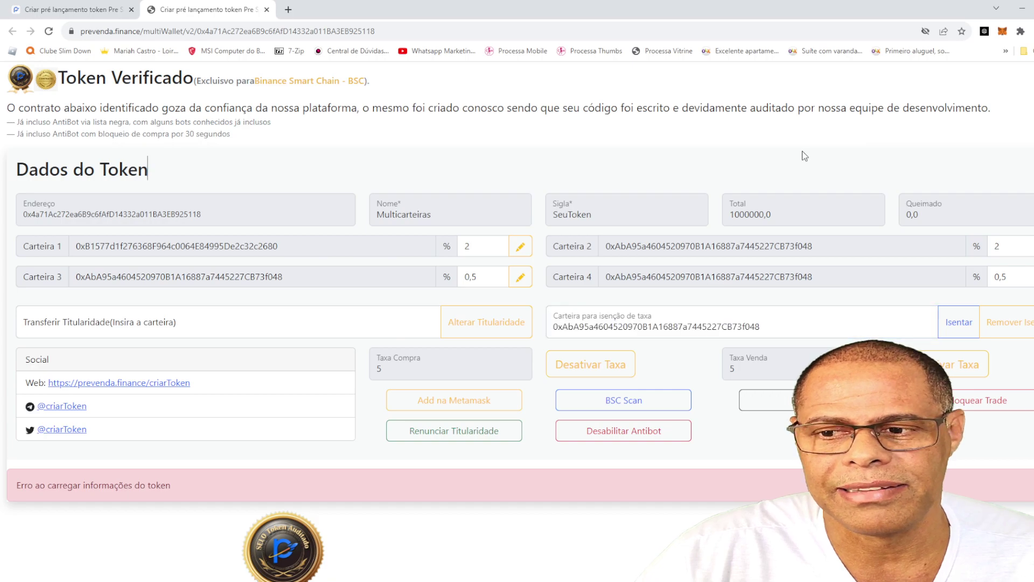
# Compare the token's buy and sell tax rates and deactivate only the buy tax
pyautogui.scroll(-1, 803, 154)
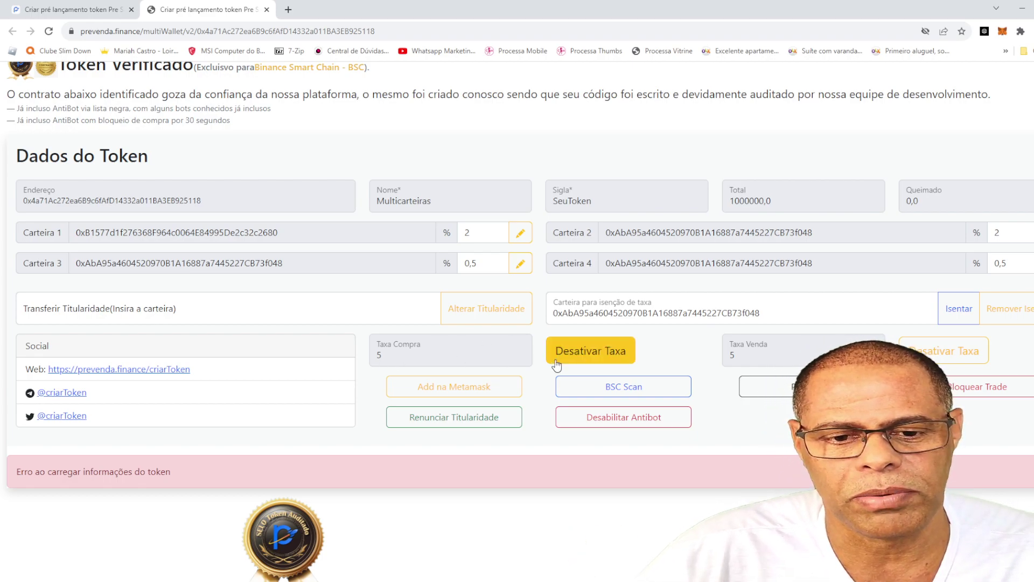
pyautogui.click(598, 354)
pyautogui.doubleClick(379, 354)
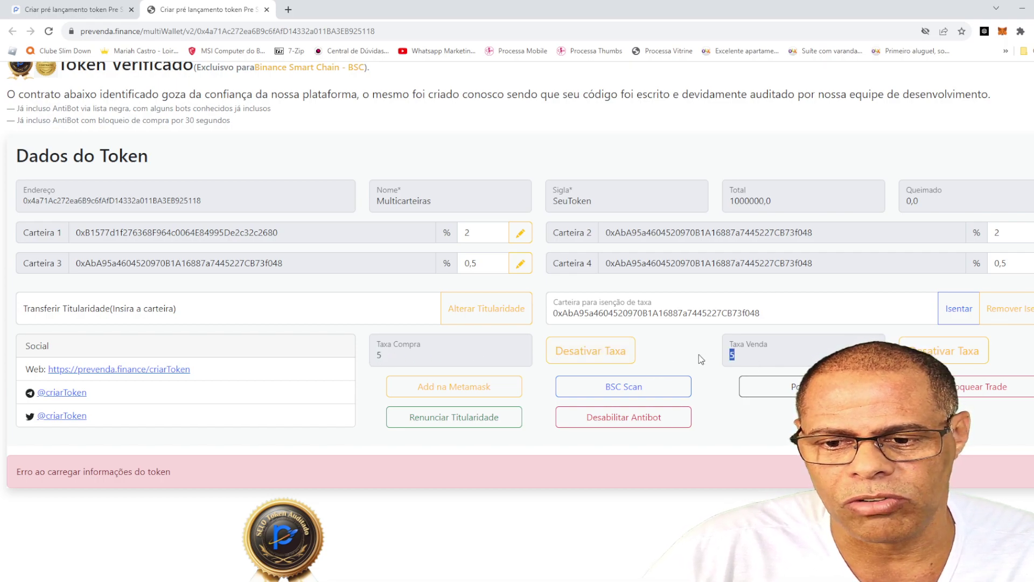
pyautogui.click(764, 157)
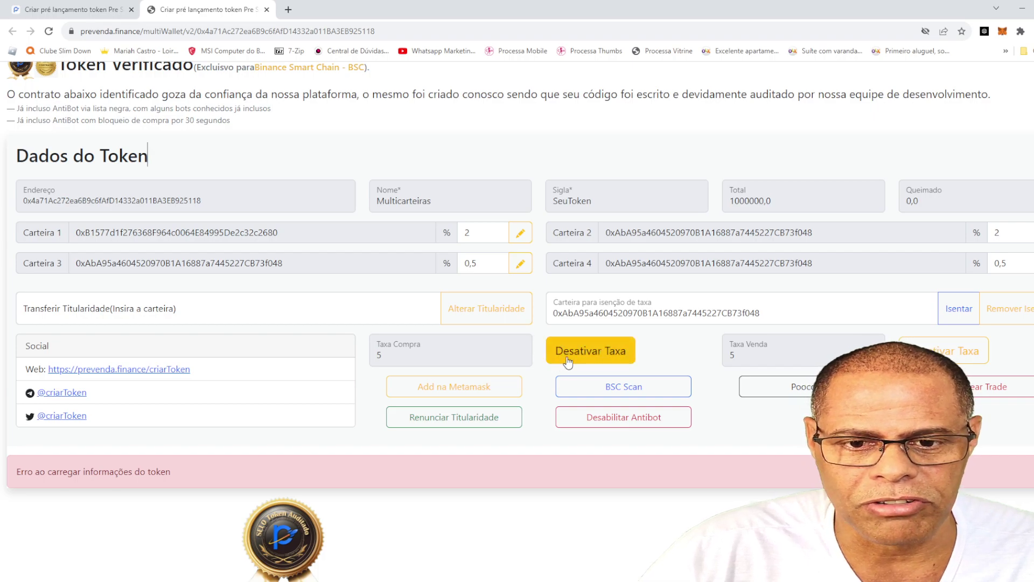
pyautogui.doubleClick(379, 355)
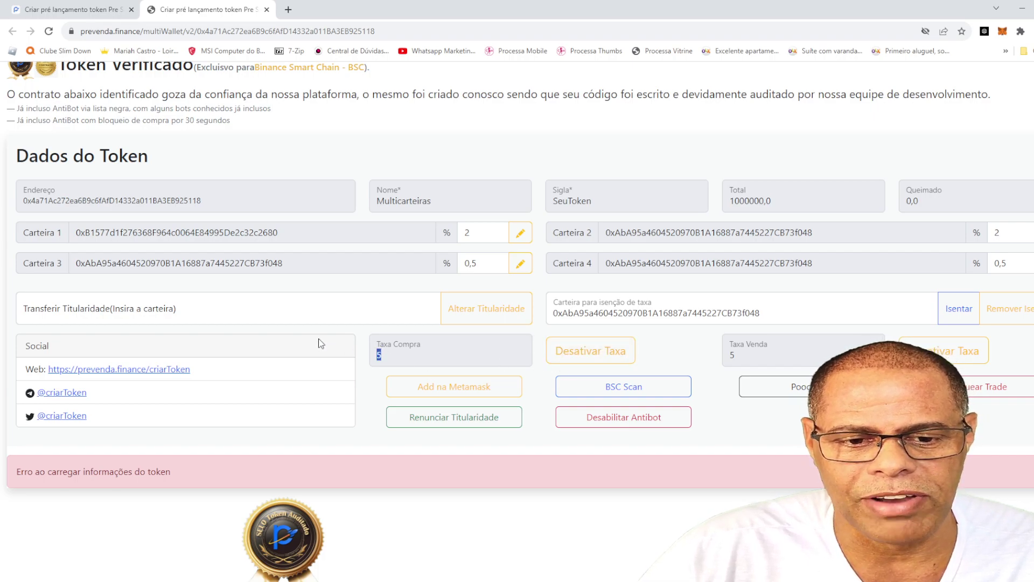
pyautogui.click(590, 358)
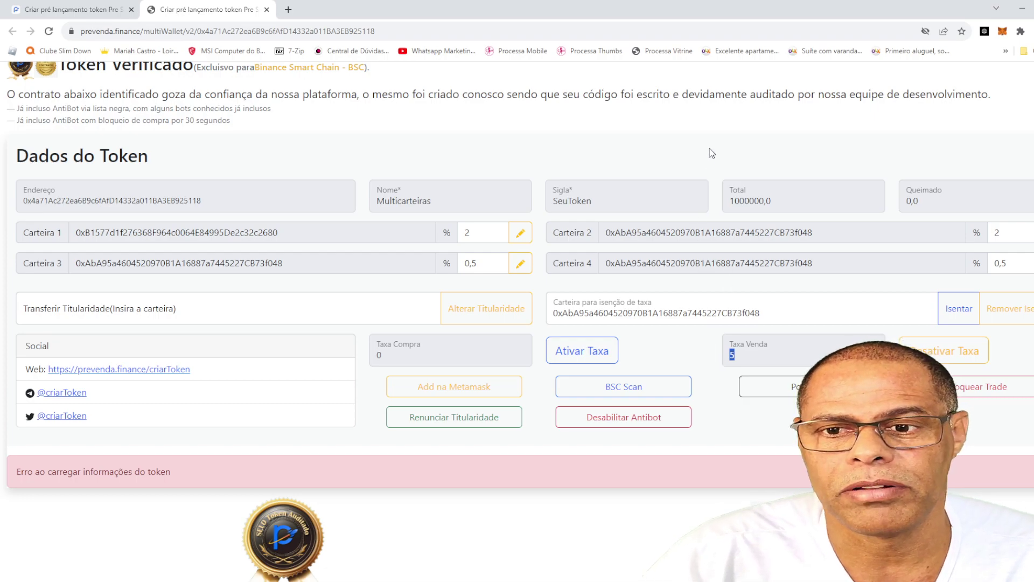
pyautogui.scroll(1, 715, 161)
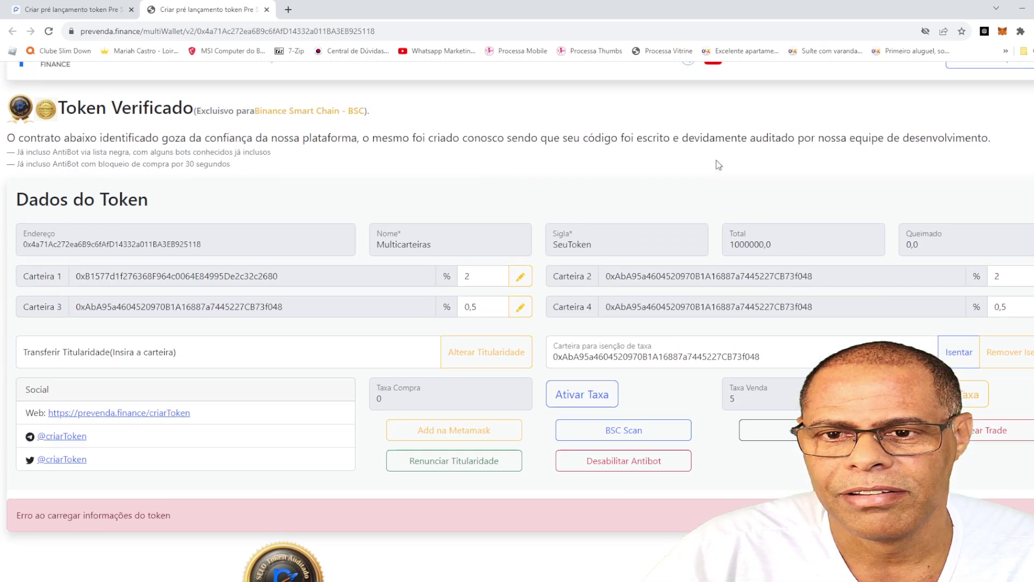
pyautogui.scroll(-1, 719, 165)
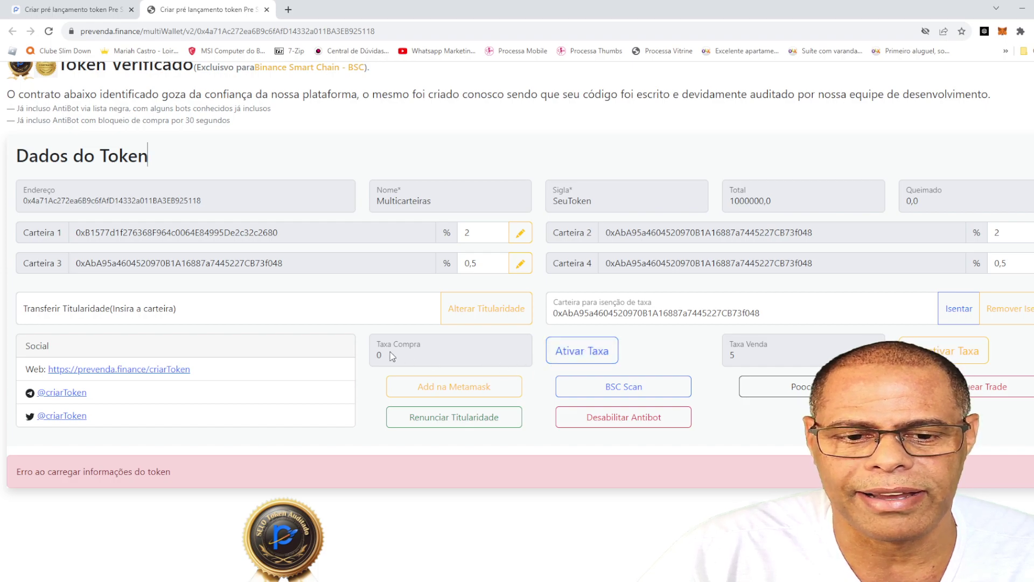
# Reactivate the token's buy tax and request adding the token to MetaMask
pyautogui.click(575, 355)
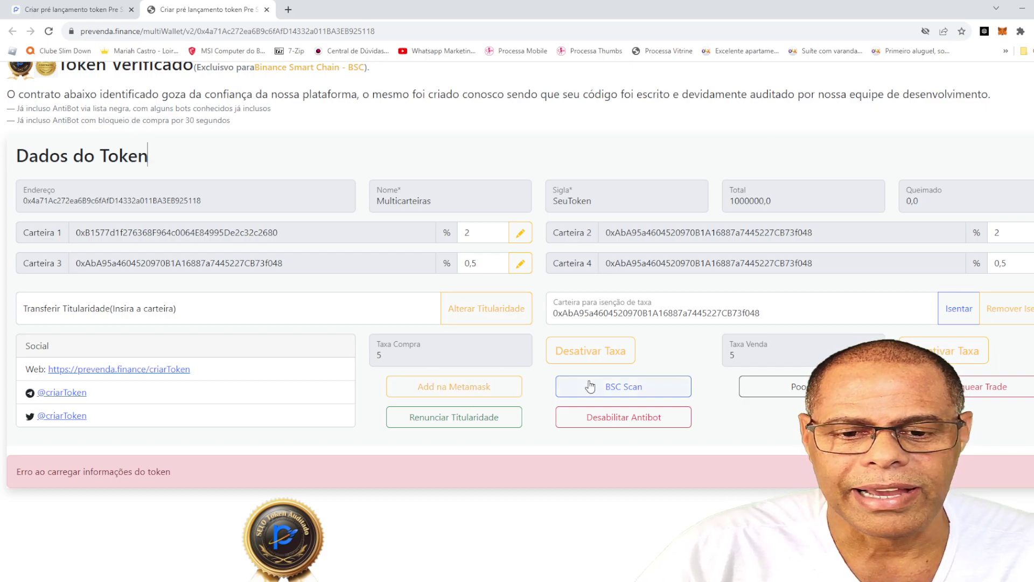
pyautogui.click(467, 396)
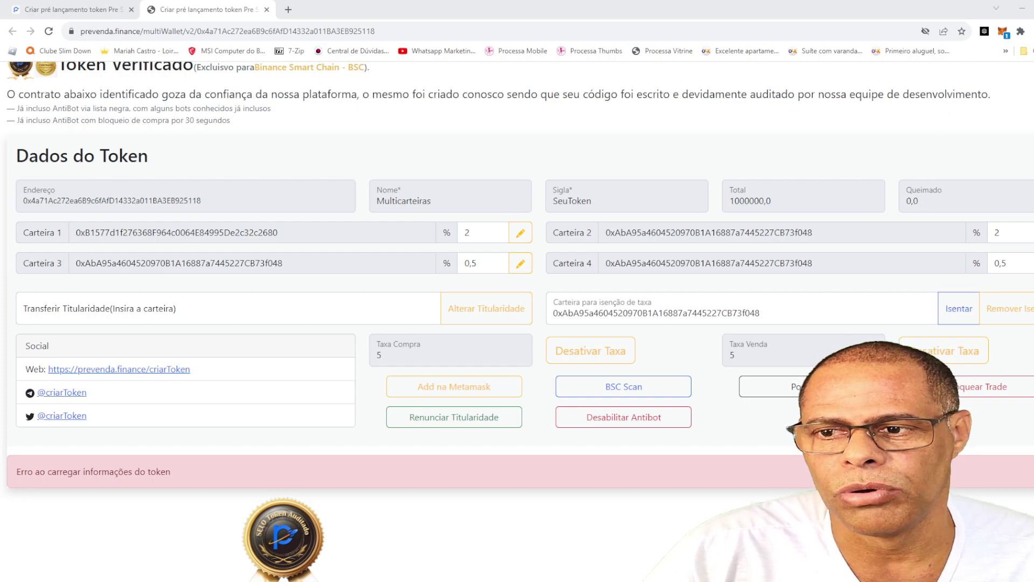
pyautogui.click(946, 157)
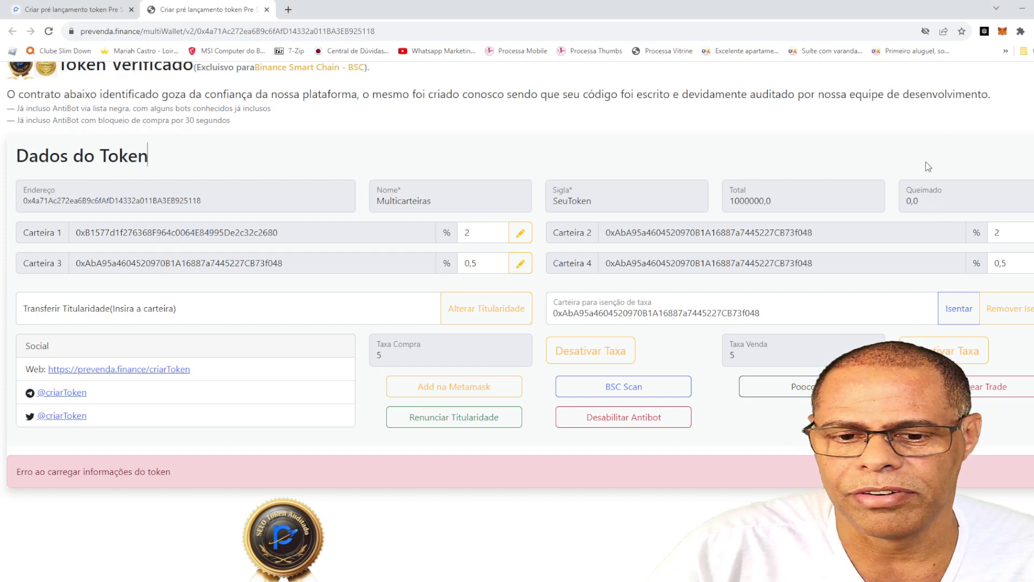
# Open the token on BscScan, examine the age of its transfer, and return to the token management page
pyautogui.click(634, 391)
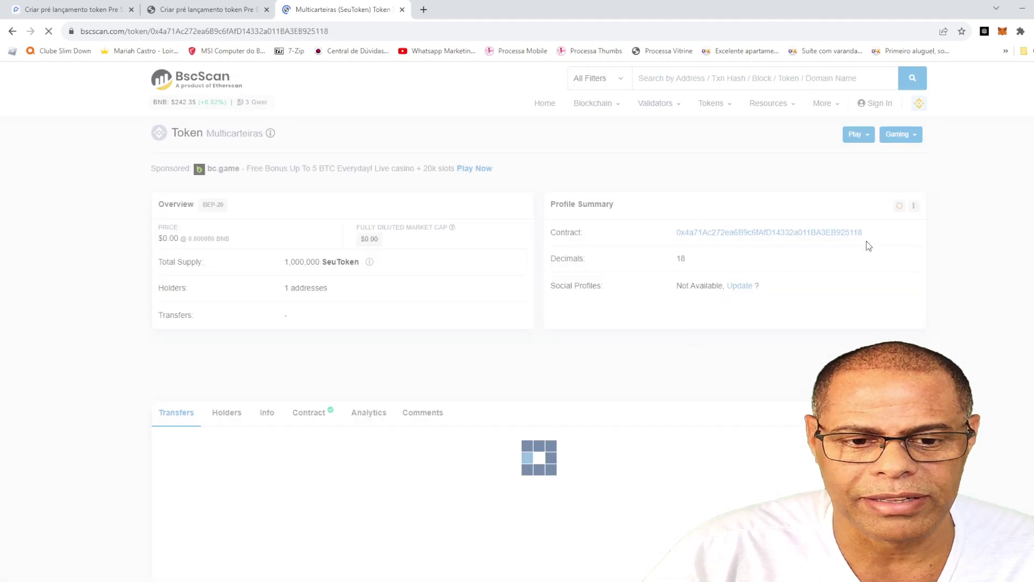
pyautogui.scroll(-3, 439, 315)
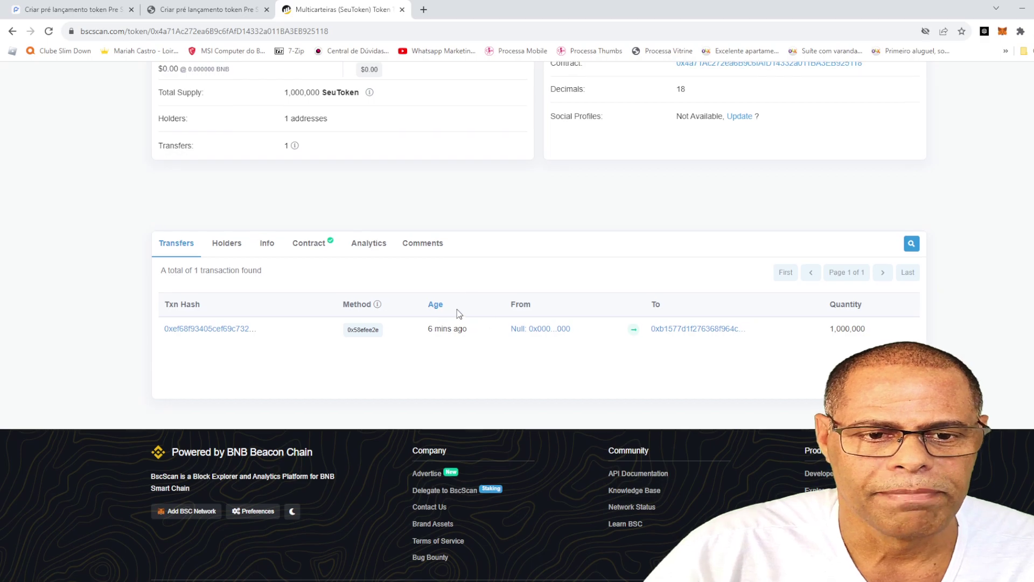
pyautogui.scroll(3, 704, 468)
pyautogui.moveTo(467, 499); pyautogui.dragTo(428, 499)
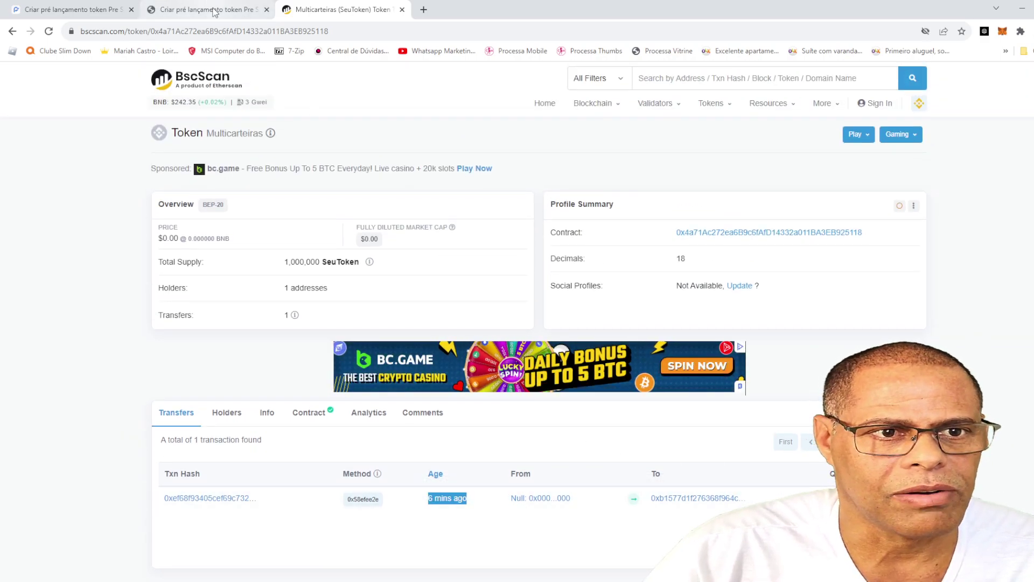
pyautogui.click(227, 9)
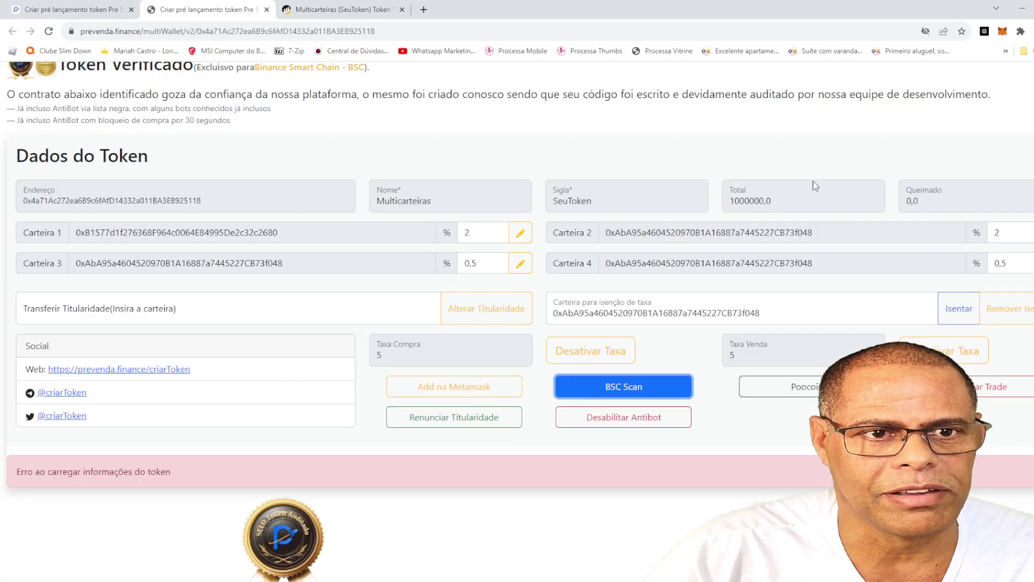
# View the token's chart page on PooCoin and return to the token management page
pyautogui.scroll(2, 867, 150)
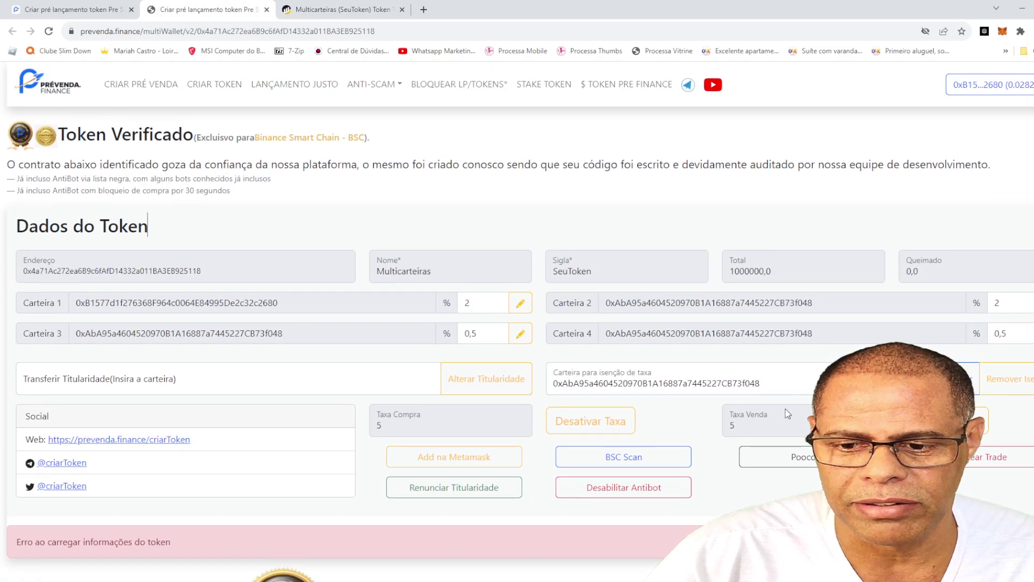
pyautogui.click(776, 457)
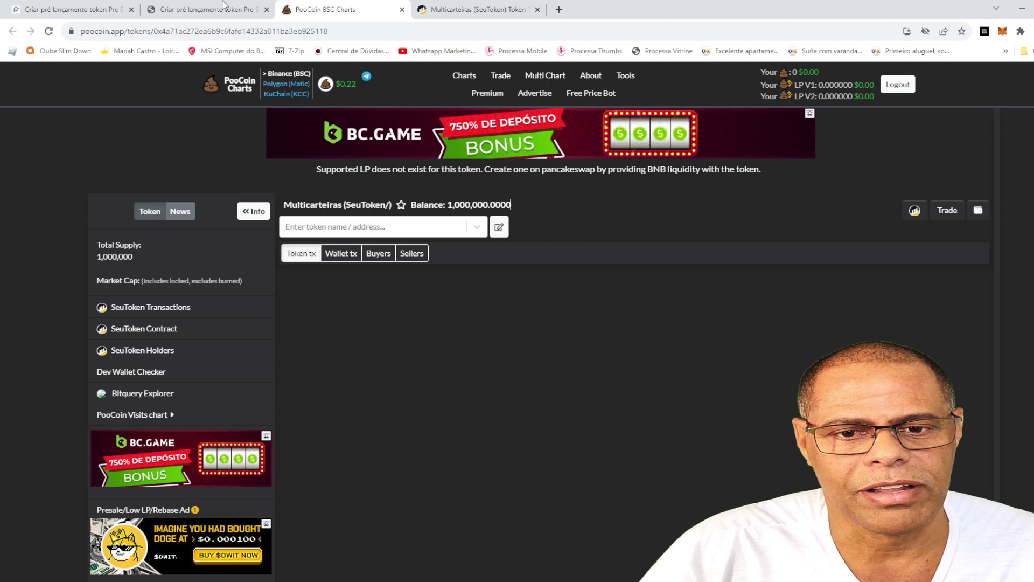
pyautogui.click(206, 11)
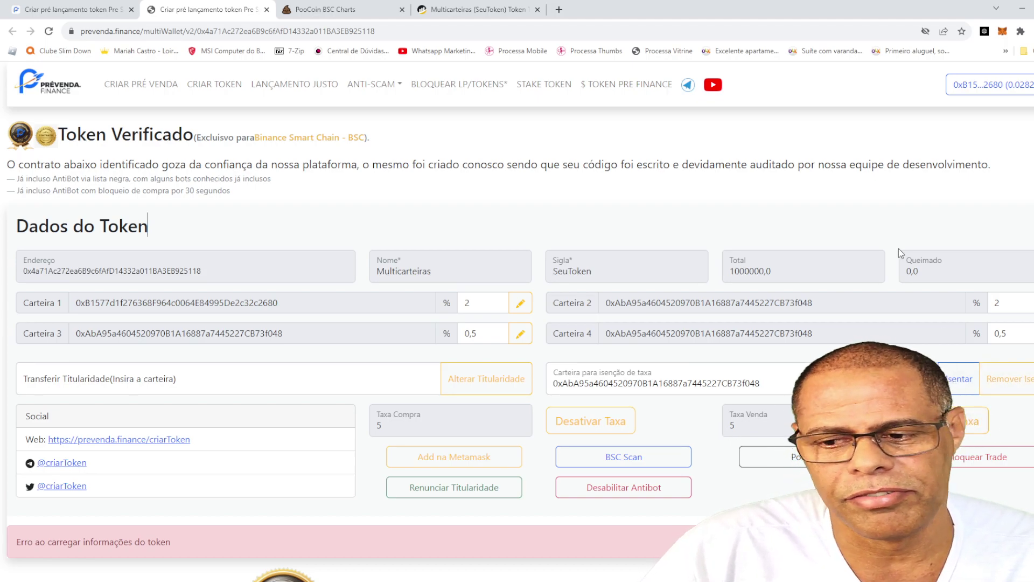
pyautogui.scroll(-1, 636, 372)
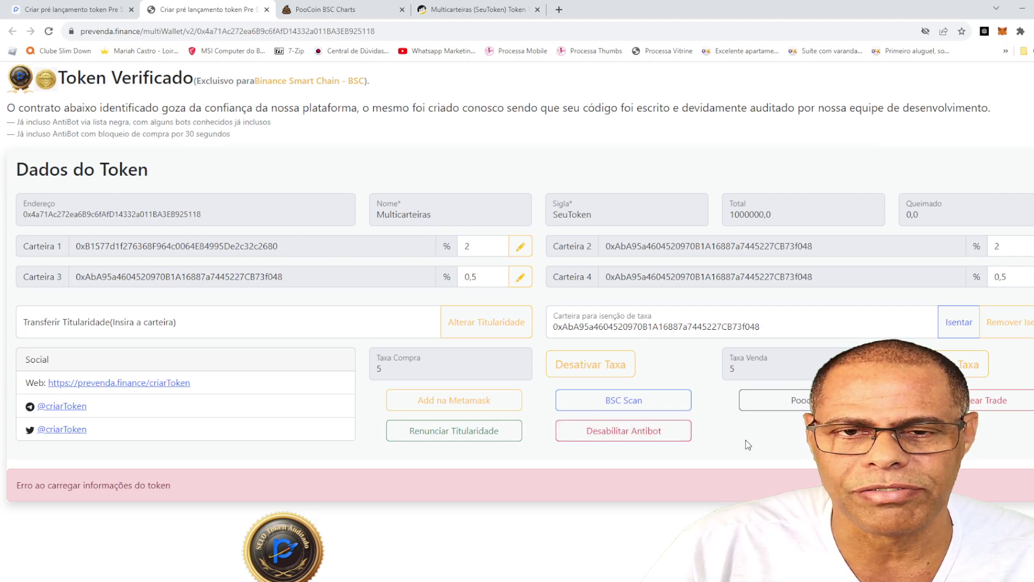
pyautogui.scroll(1, 746, 440)
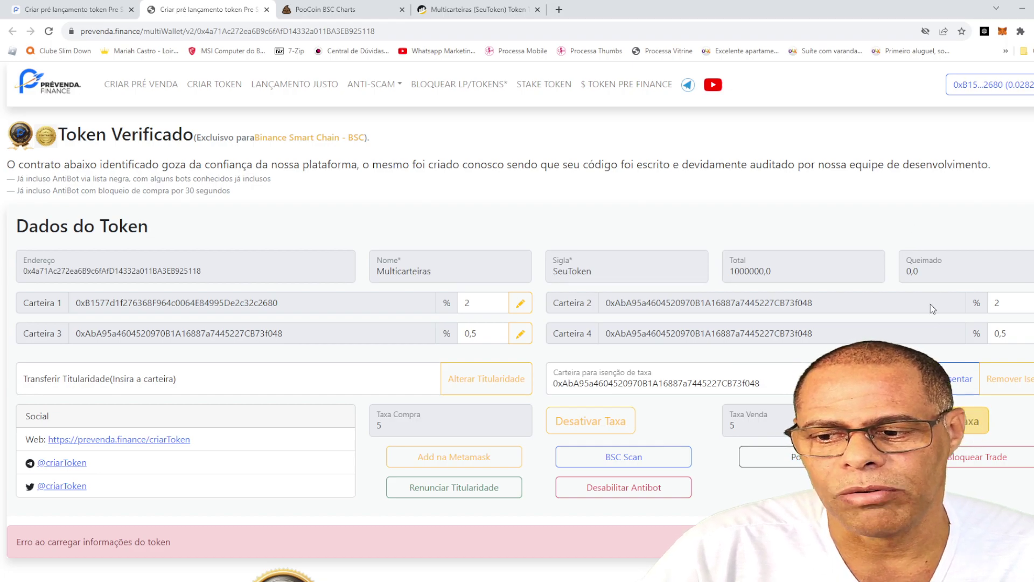
pyautogui.scroll(-1, 907, 229)
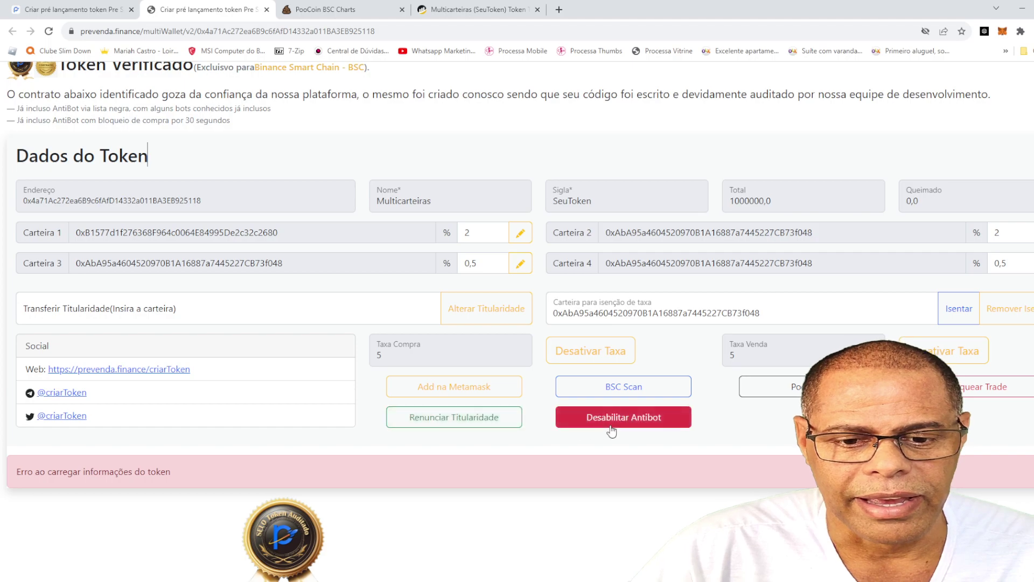
pyautogui.scroll(1, 687, 345)
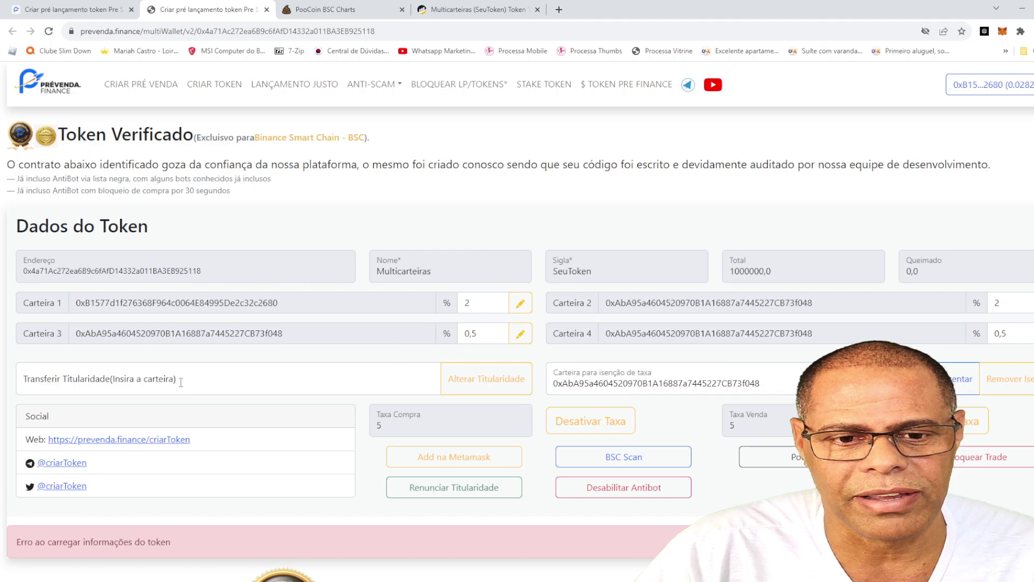
# Set Carteira 2's tax percentage to 1 and check the token's buy and sell tax rates
pyautogui.click(481, 305)
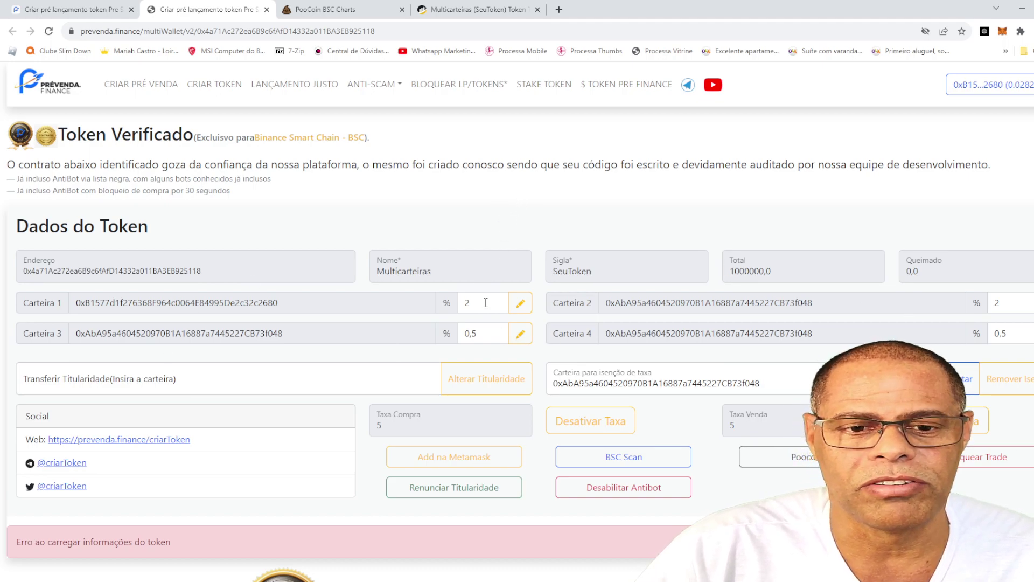
pyautogui.doubleClick(993, 304)
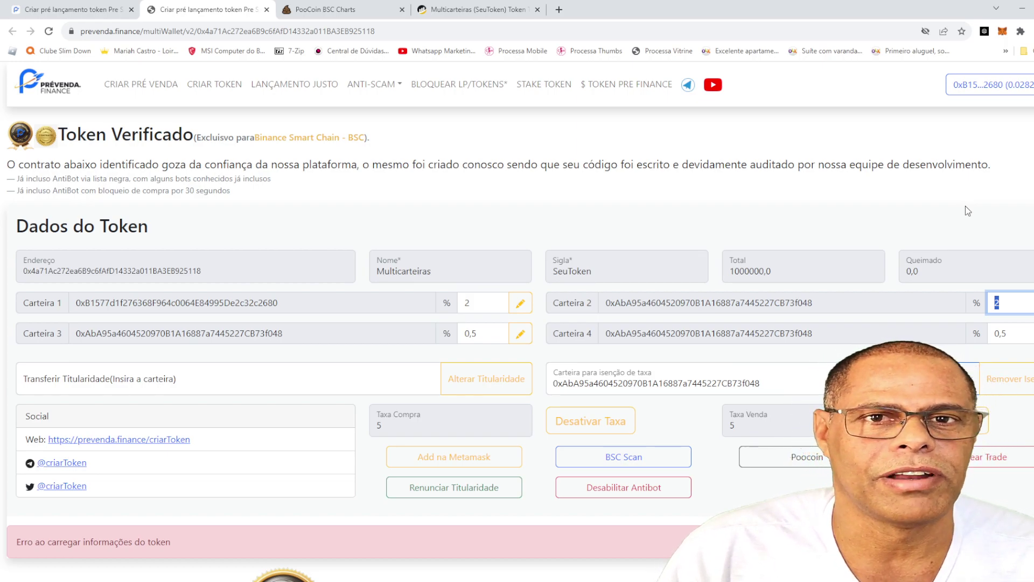
pyautogui.write('1')
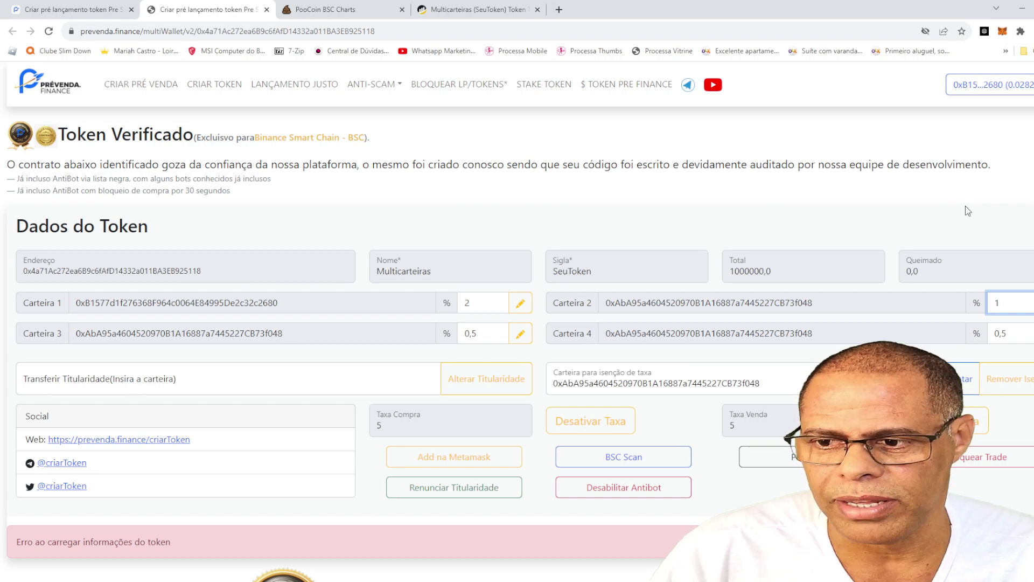
pyautogui.click(1002, 243)
pyautogui.moveTo(1005, 307); pyautogui.dragTo(978, 303)
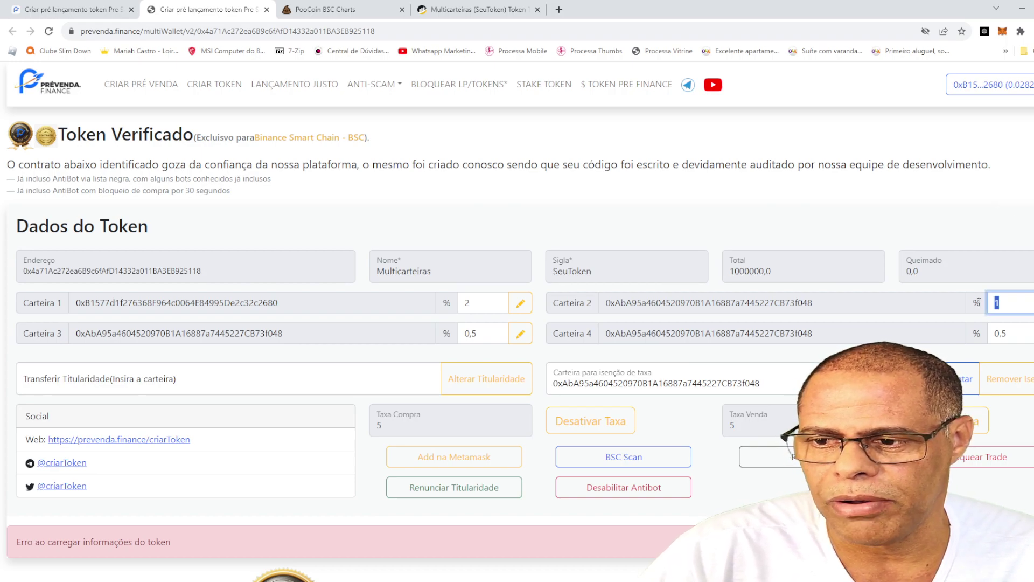
pyautogui.scroll(-1, 773, 341)
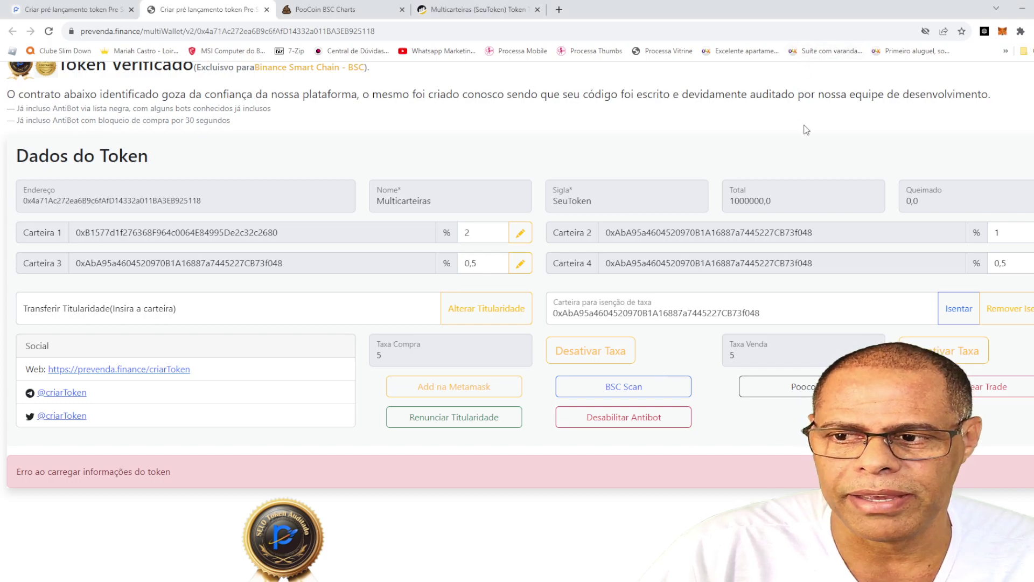
pyautogui.moveTo(745, 359); pyautogui.dragTo(728, 357)
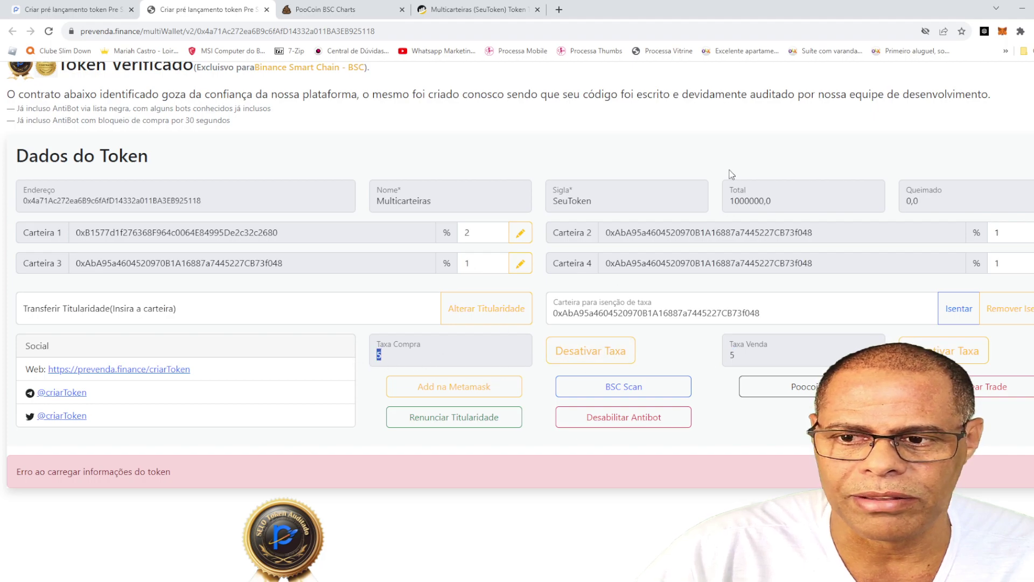
# Compare the wallet addresses of Carteira 2, Carteira 4 and Carteira 3
pyautogui.scroll(1, 754, 145)
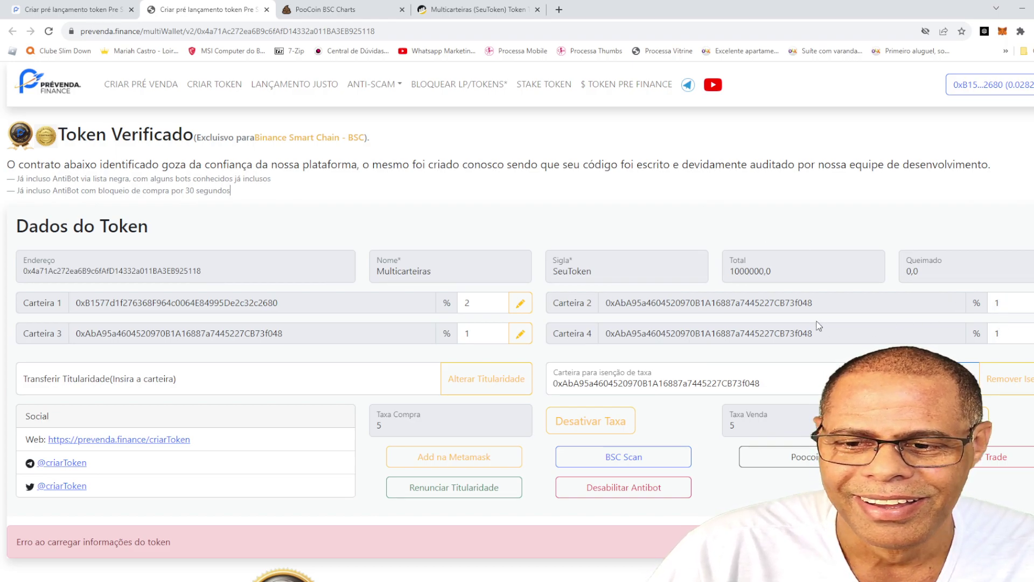
pyautogui.moveTo(823, 305); pyautogui.dragTo(610, 313)
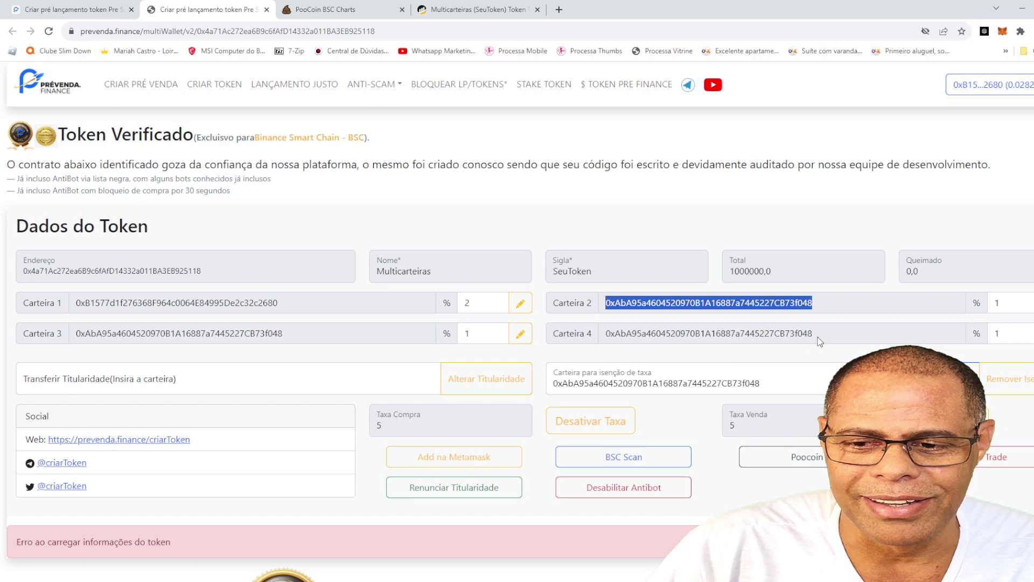
pyautogui.moveTo(815, 334); pyautogui.dragTo(610, 335)
pyautogui.moveTo(355, 339); pyautogui.dragTo(61, 322)
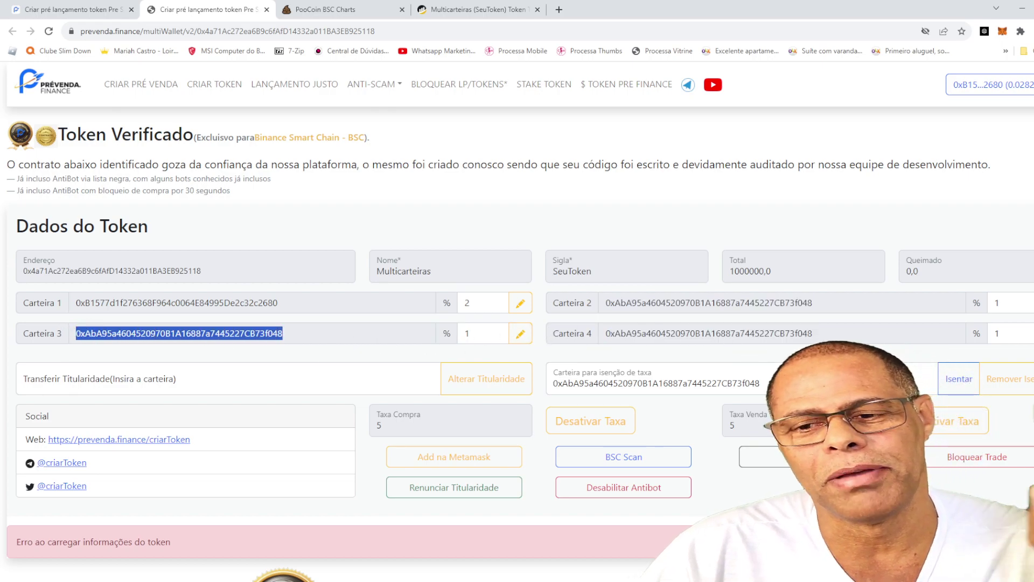
# Set Carteira 2's tax percentage to 3 and check Carteira 3's percentage and address
pyautogui.click(1022, 308)
pyautogui.moveTo(1023, 308); pyautogui.dragTo(910, 292)
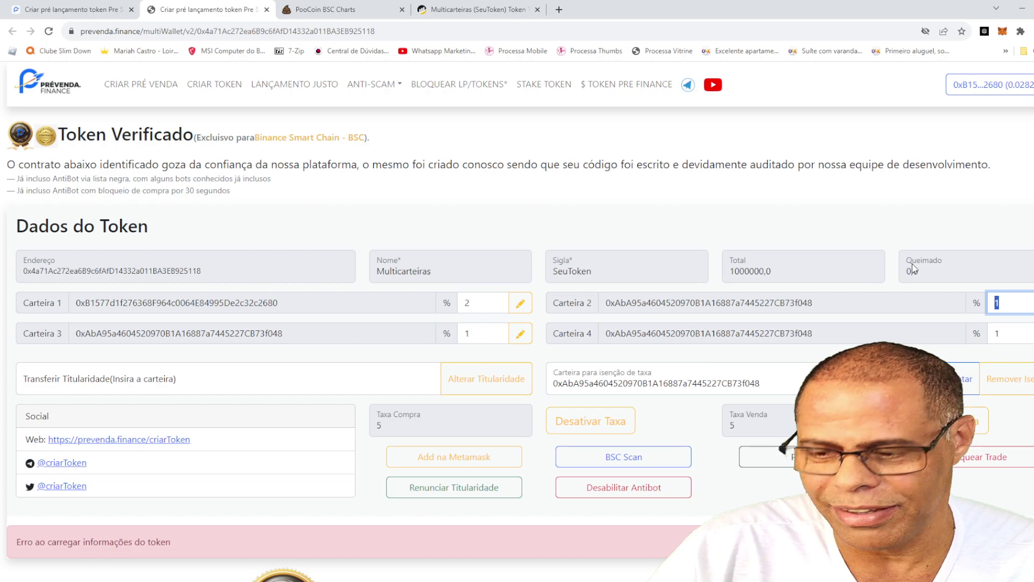
pyautogui.write('3')
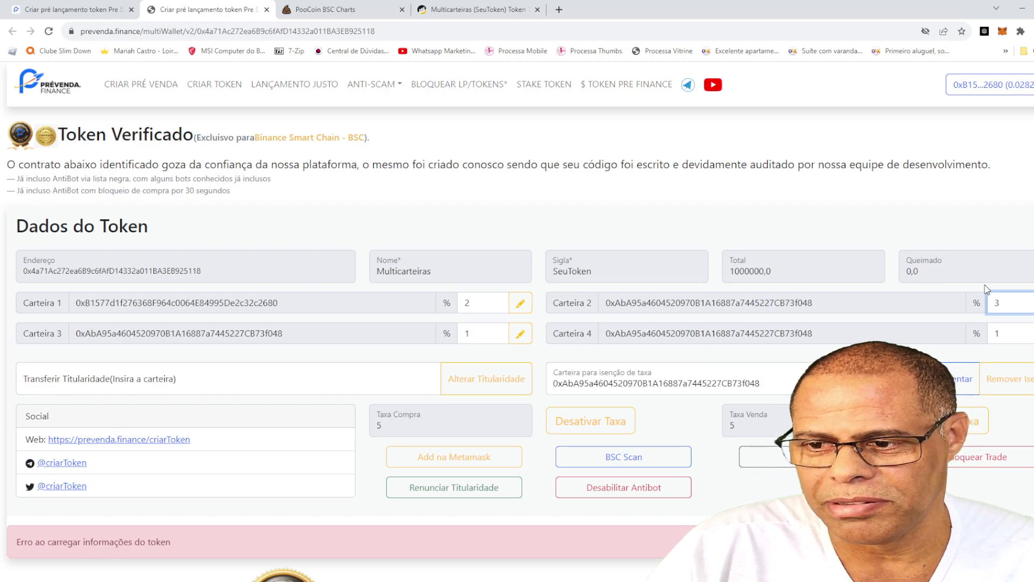
pyautogui.hotkey('ctrl', 'a')
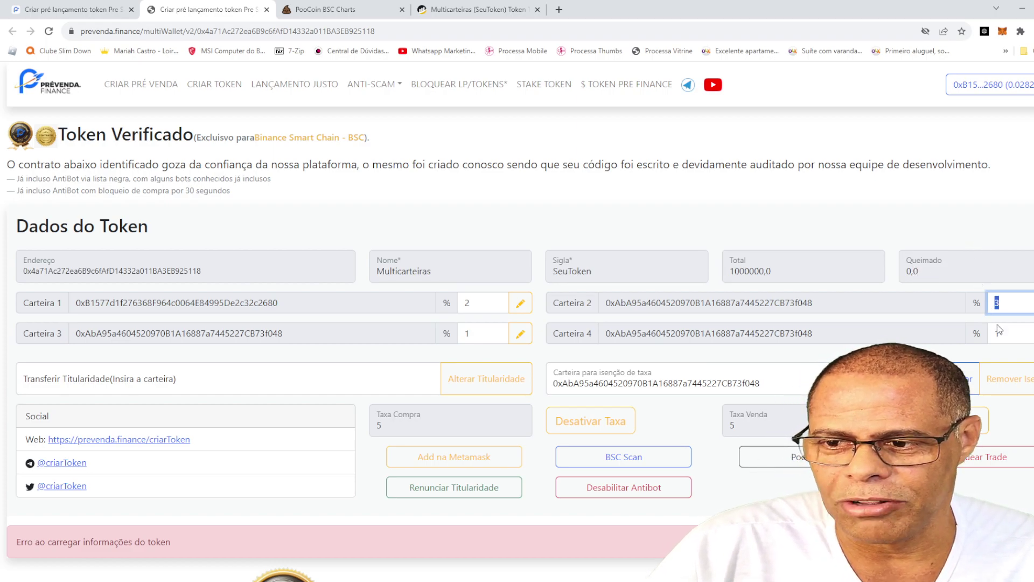
pyautogui.doubleClick(467, 333)
pyautogui.moveTo(297, 339); pyautogui.dragTo(190, 334)
pyautogui.click(556, 172)
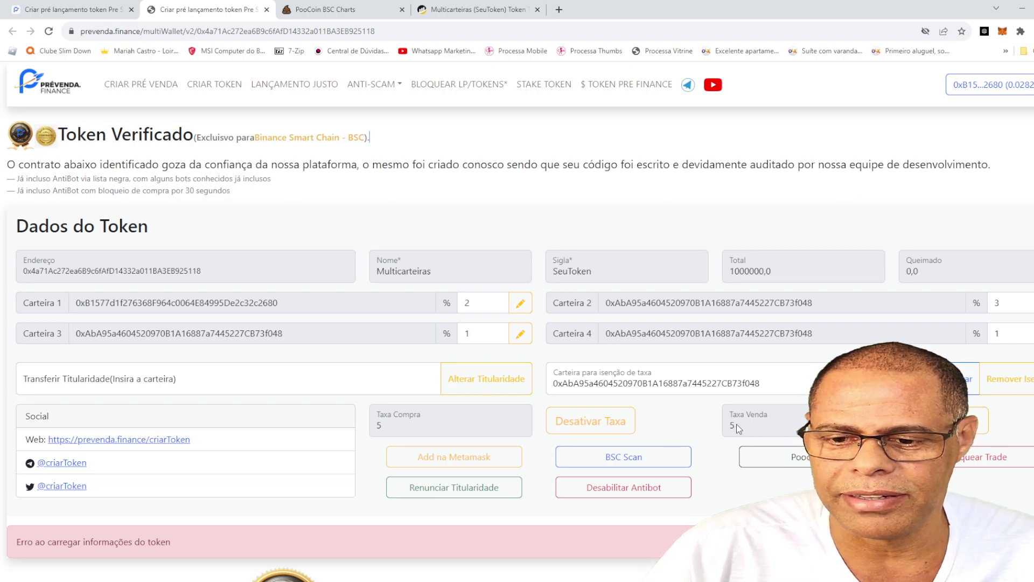
# Check the token's sell and buy tax rates for the effect of the new wallet percentage
pyautogui.moveTo(719, 424); pyautogui.dragTo(768, 429)
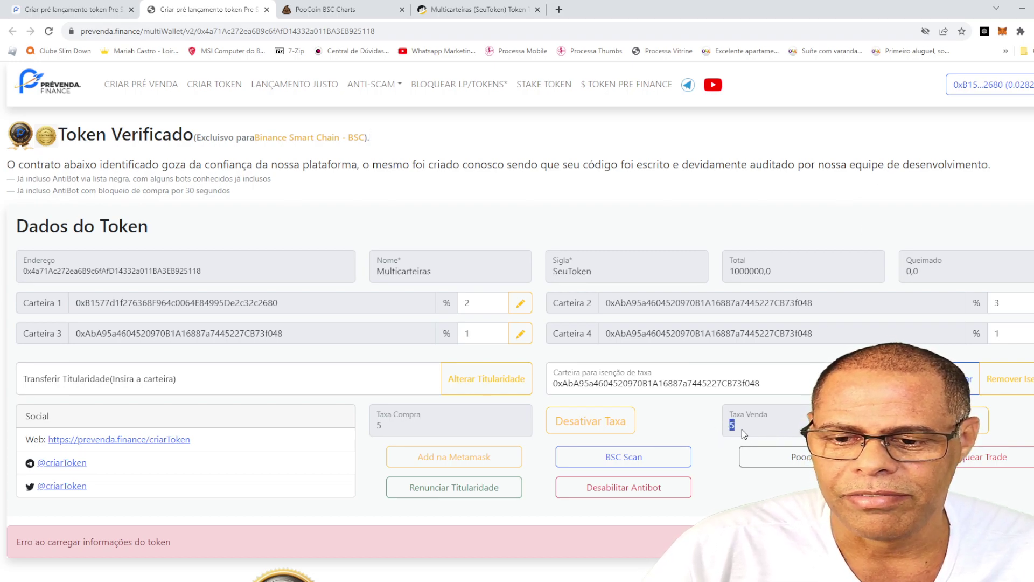
pyautogui.moveTo(371, 425); pyautogui.dragTo(392, 428)
pyautogui.moveTo(723, 431); pyautogui.dragTo(742, 427)
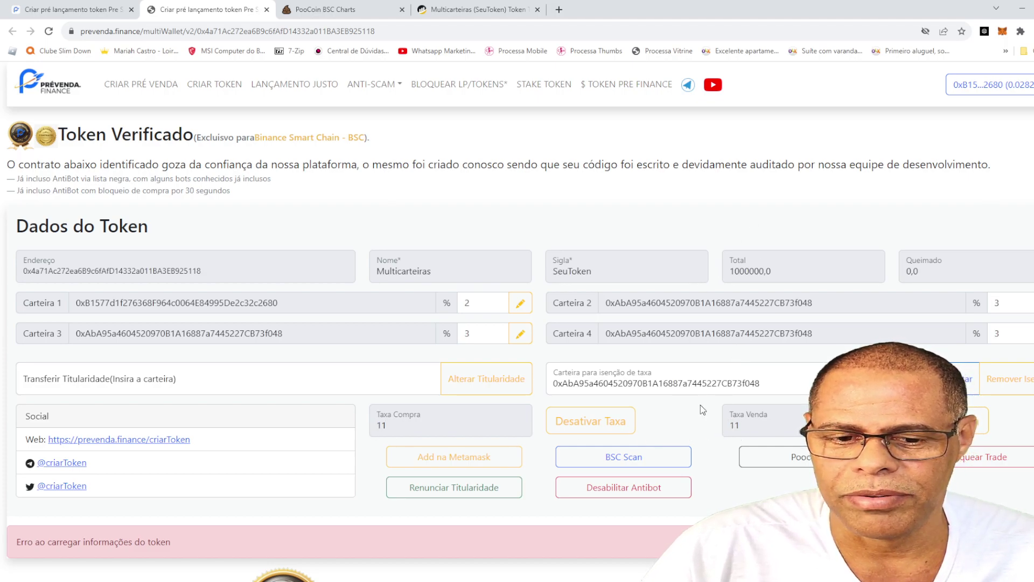
pyautogui.doubleClick(735, 428)
pyautogui.click(402, 428)
pyautogui.doubleClick(402, 428)
# Compare the addresses of Carteira 3, Carteira 2 and Carteira 4 with that of Carteira 1
pyautogui.moveTo(160, 333); pyautogui.dragTo(677, 341)
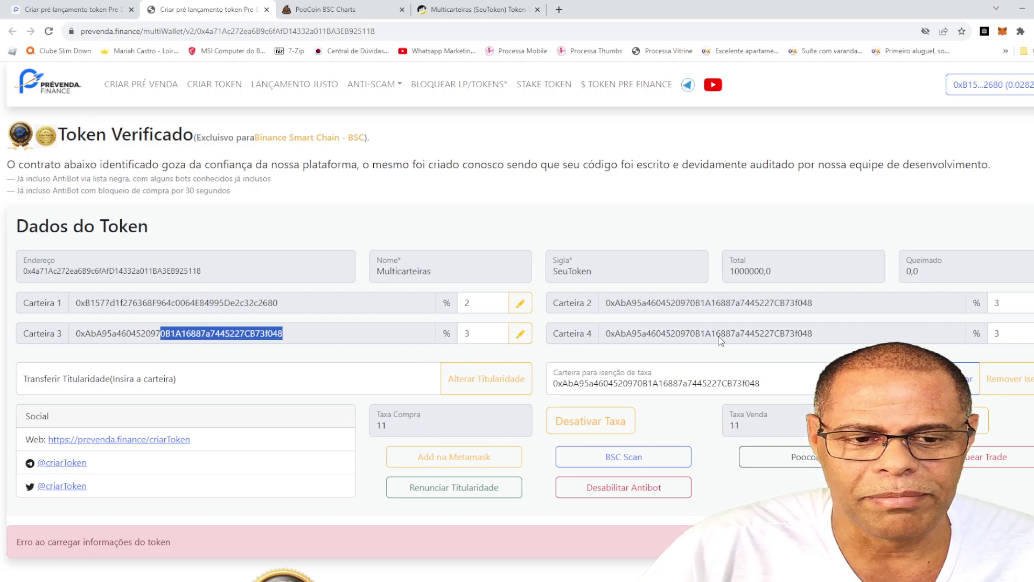
pyautogui.moveTo(832, 306); pyautogui.dragTo(744, 307)
pyautogui.moveTo(820, 335); pyautogui.dragTo(776, 344)
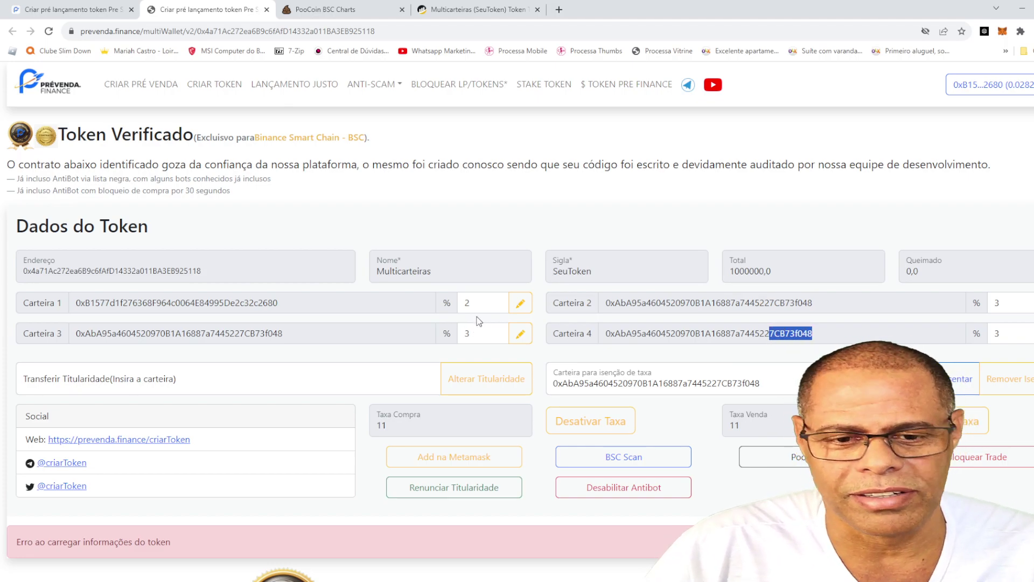
pyautogui.moveTo(341, 310); pyautogui.dragTo(153, 305)
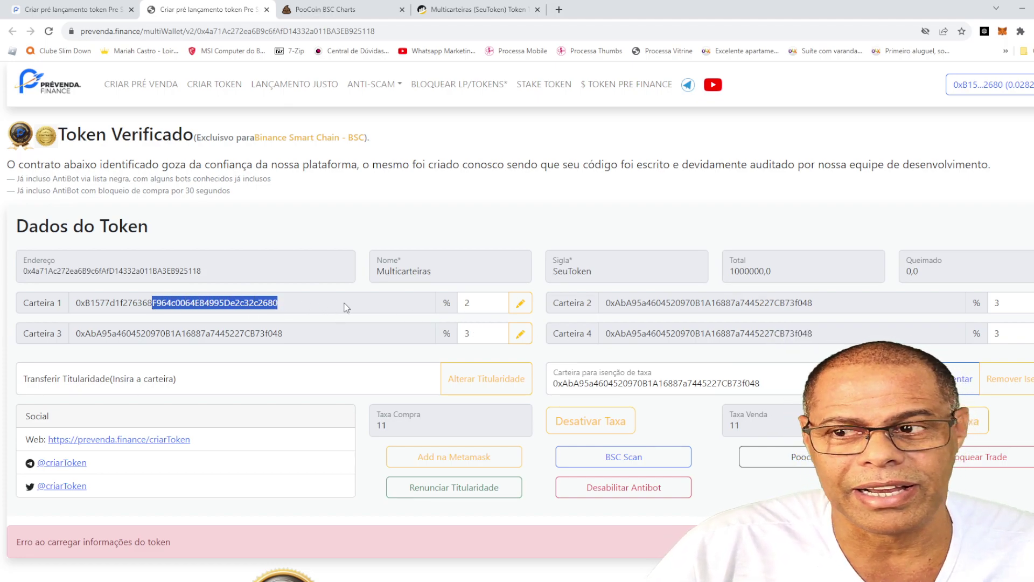
# Set Carteira 1's tax percentage to 1 and submit the change
pyautogui.doubleClick(469, 303)
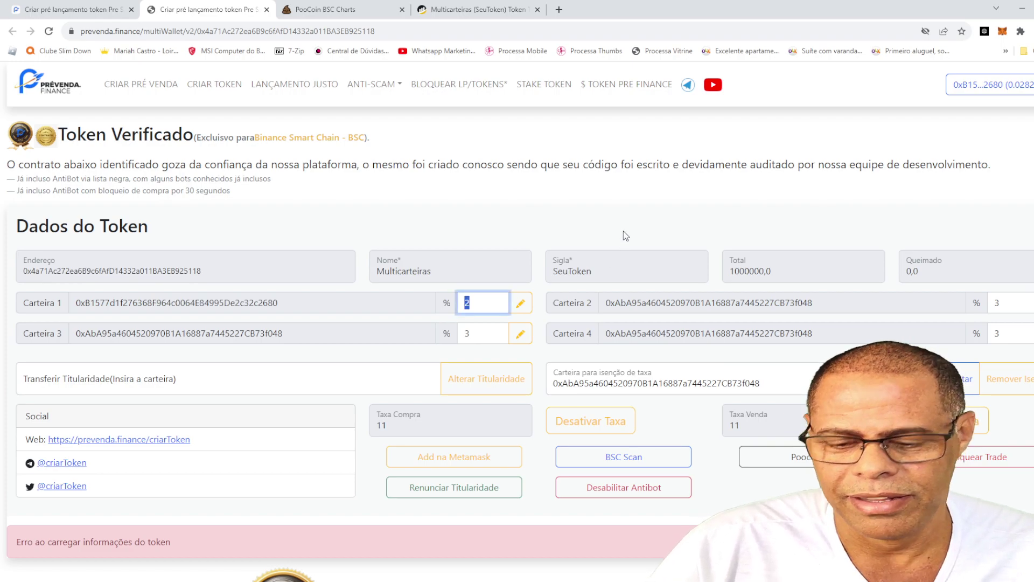
pyautogui.write('1')
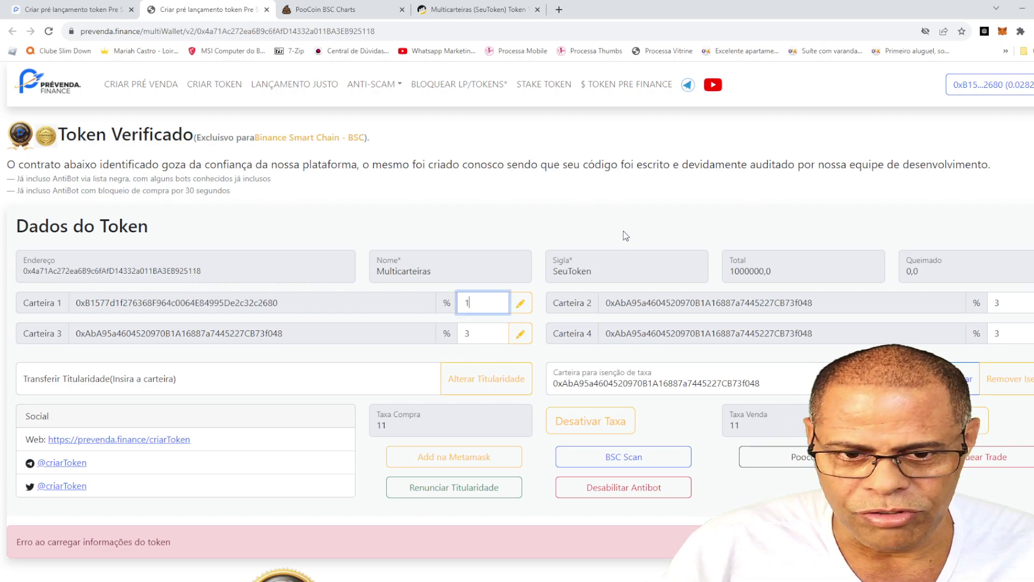
pyautogui.click(519, 305)
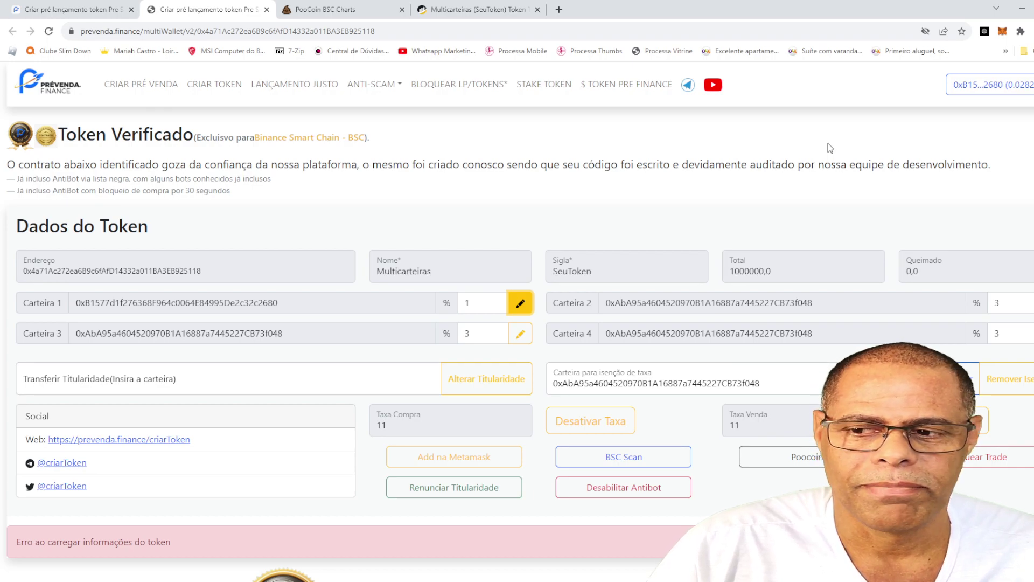
# Check the token's sell and buy tax rates after the change to Carteira 1's percentage
pyautogui.click(757, 427)
pyautogui.press('BackSpace')
pyautogui.write('0')
pyautogui.click(401, 431)
pyautogui.press('BackSpace')
pyautogui.write('0')
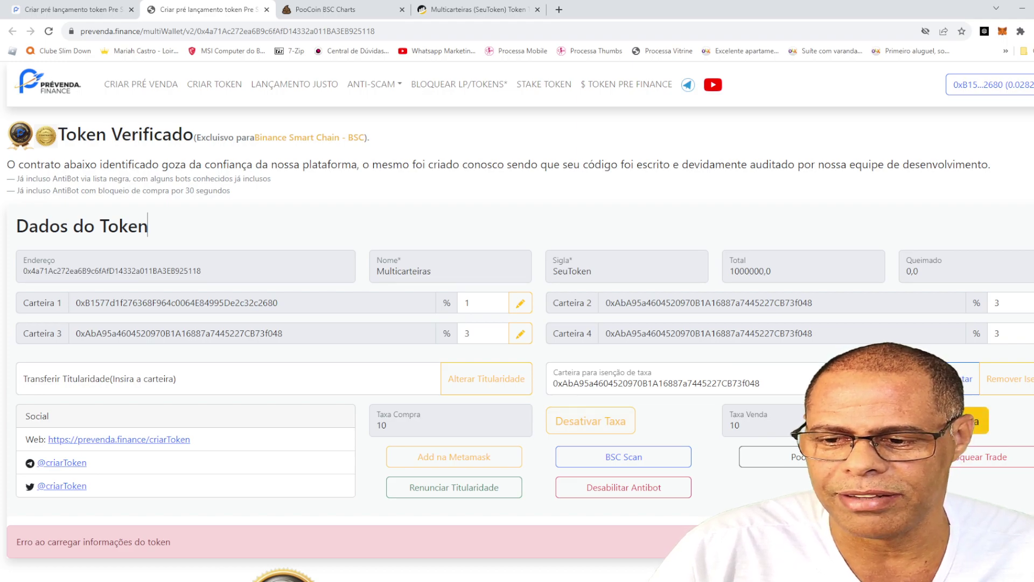
pyautogui.scroll(-1, 912, 207)
pyautogui.scroll(-1, 654, 286)
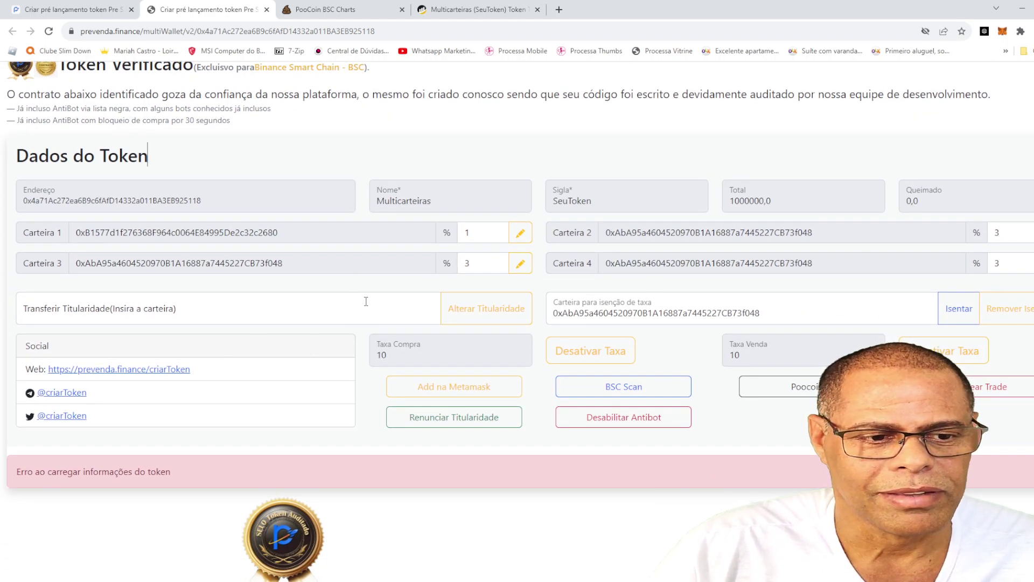
pyautogui.scroll(1, 636, 163)
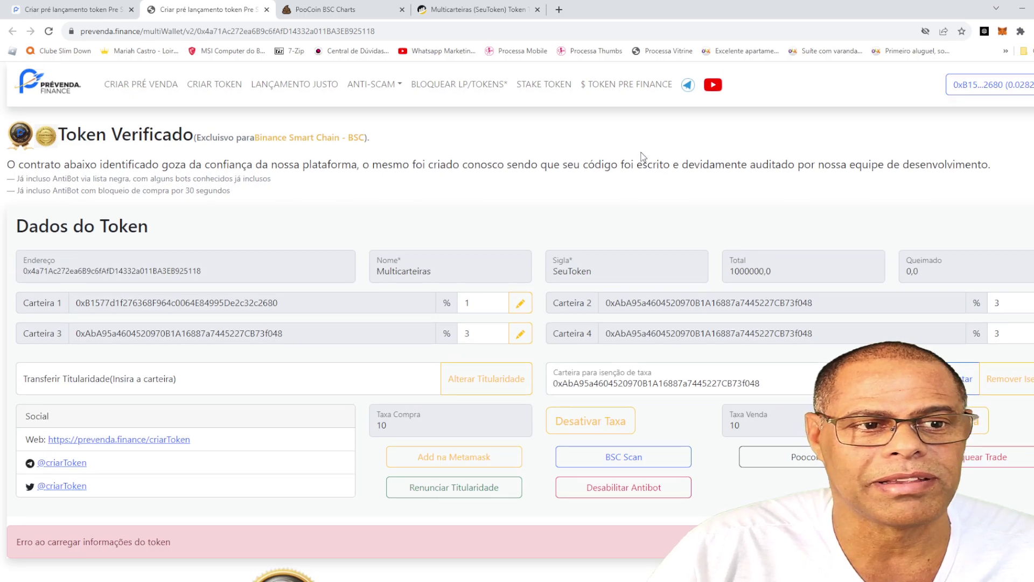